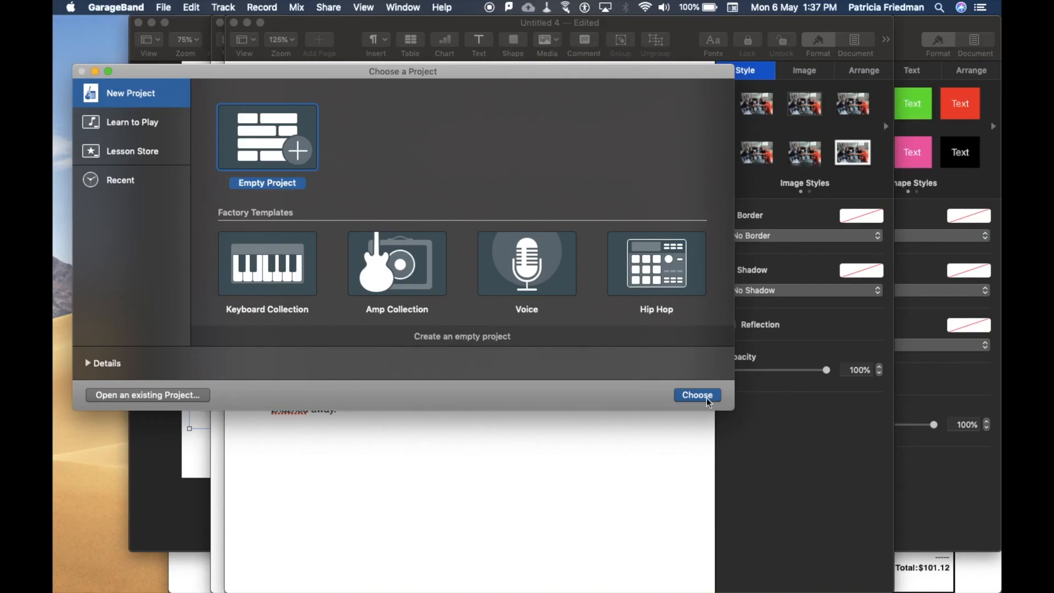
Create an empty project and set up three microphone audio tracks in it.
click(707, 398)
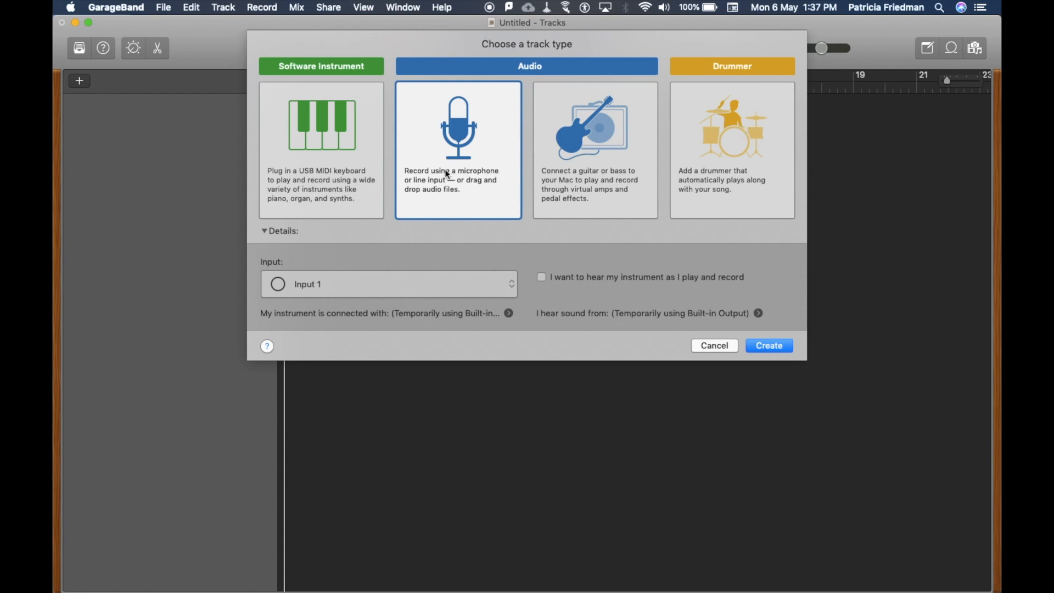
click(786, 348)
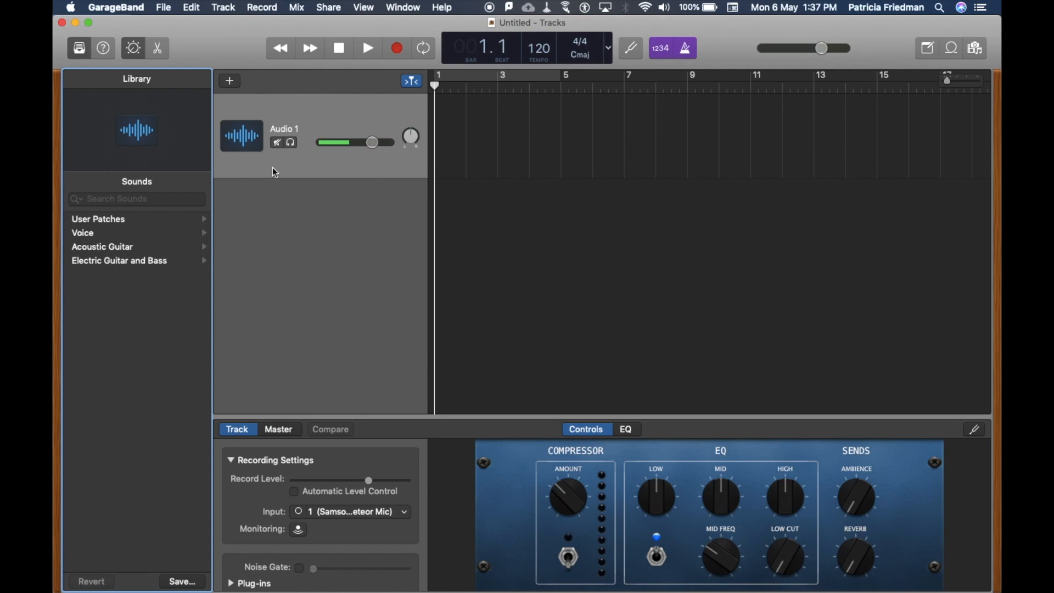
click(231, 83)
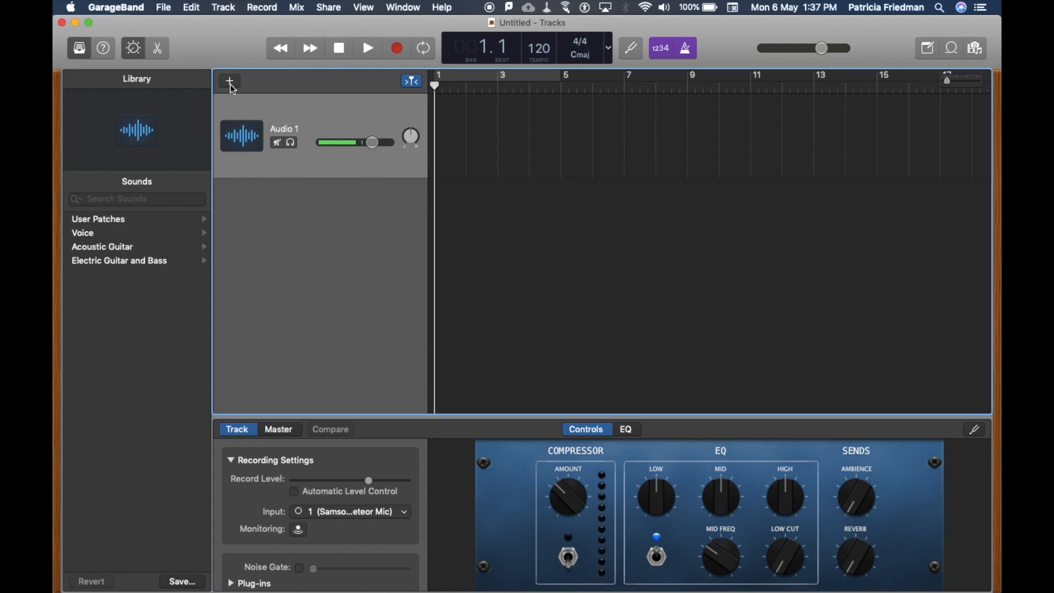
click(781, 346)
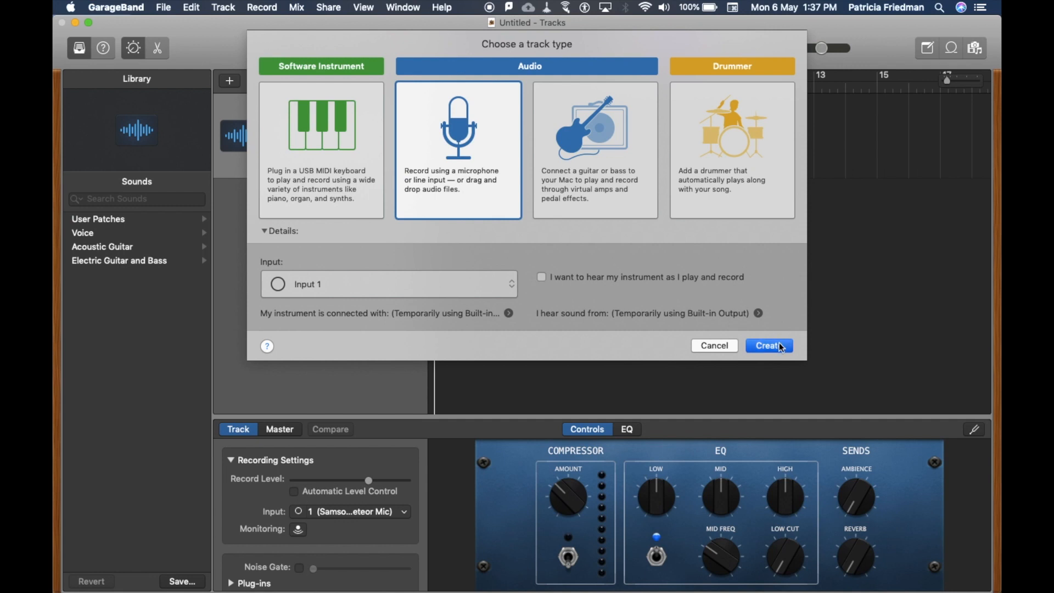
click(230, 82)
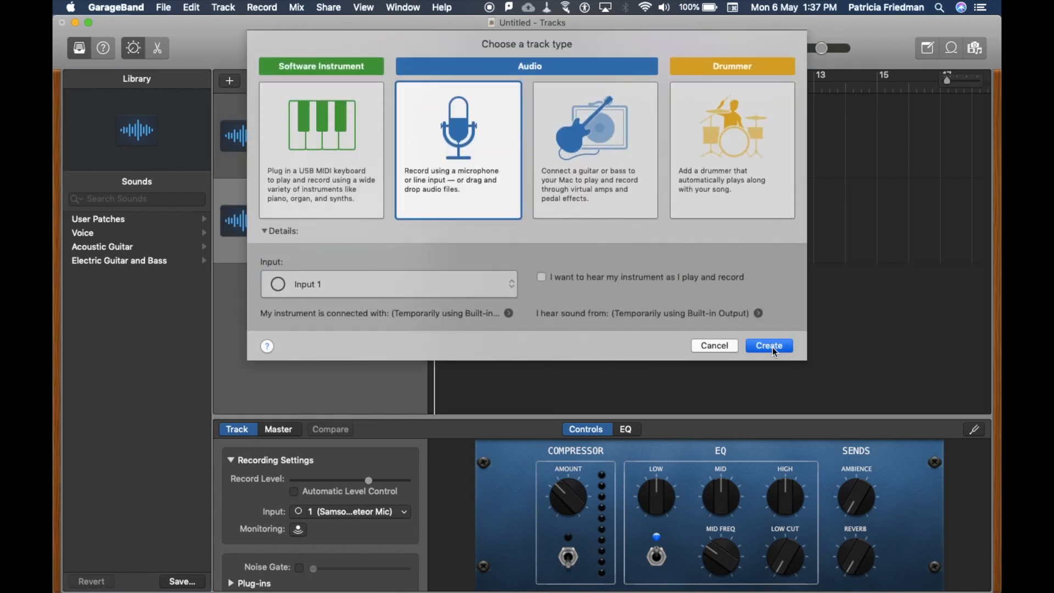
click(769, 346)
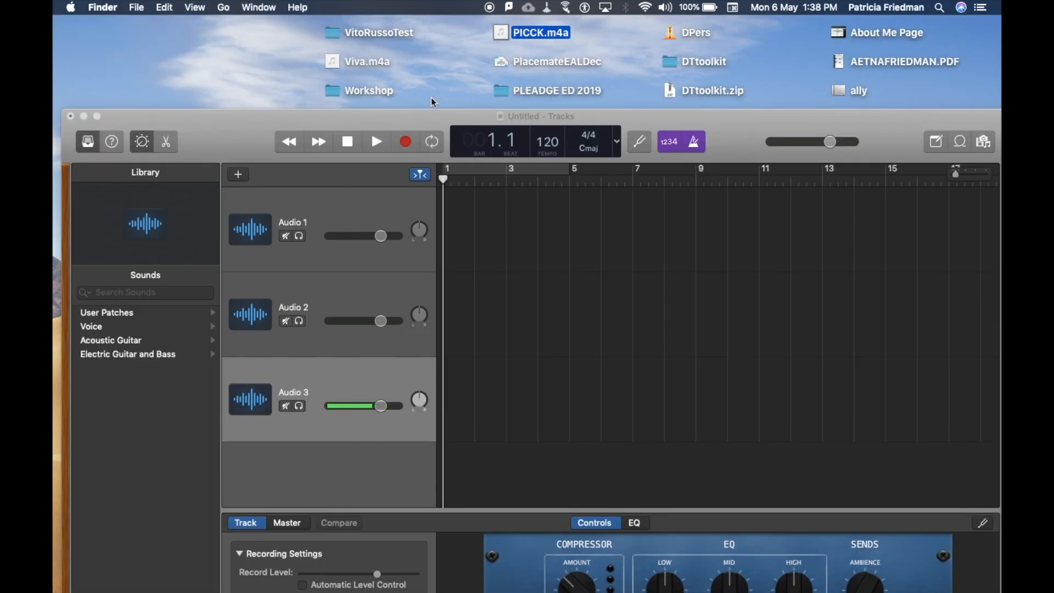
Import PICCK.m4a from the desktop into the first audio track and align the region with bar 1.
click(437, 114)
drag(423, 114, 427, 68)
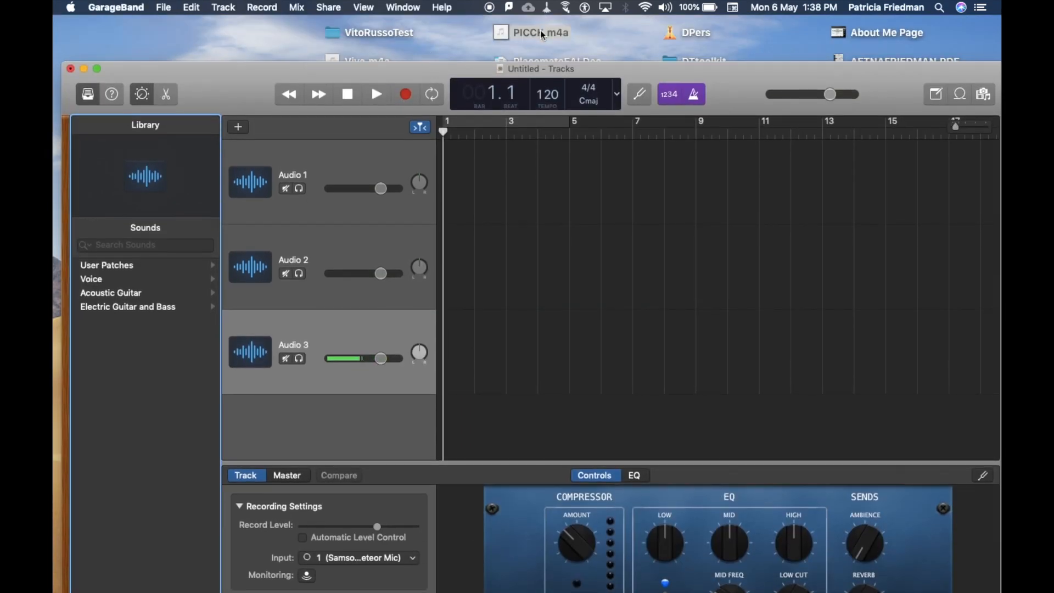
drag(541, 34, 490, 186)
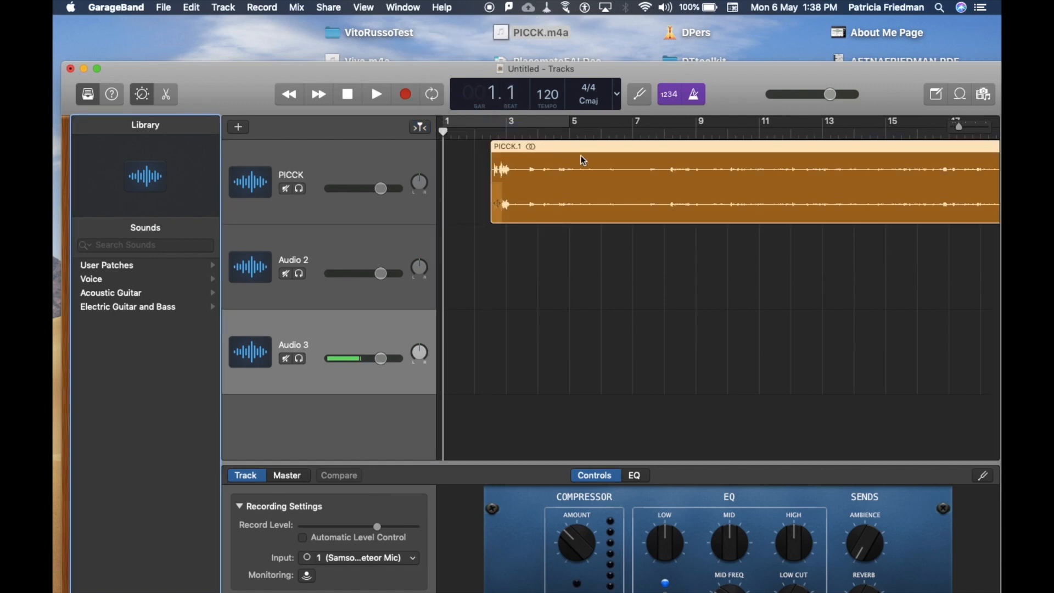
drag(618, 144, 572, 151)
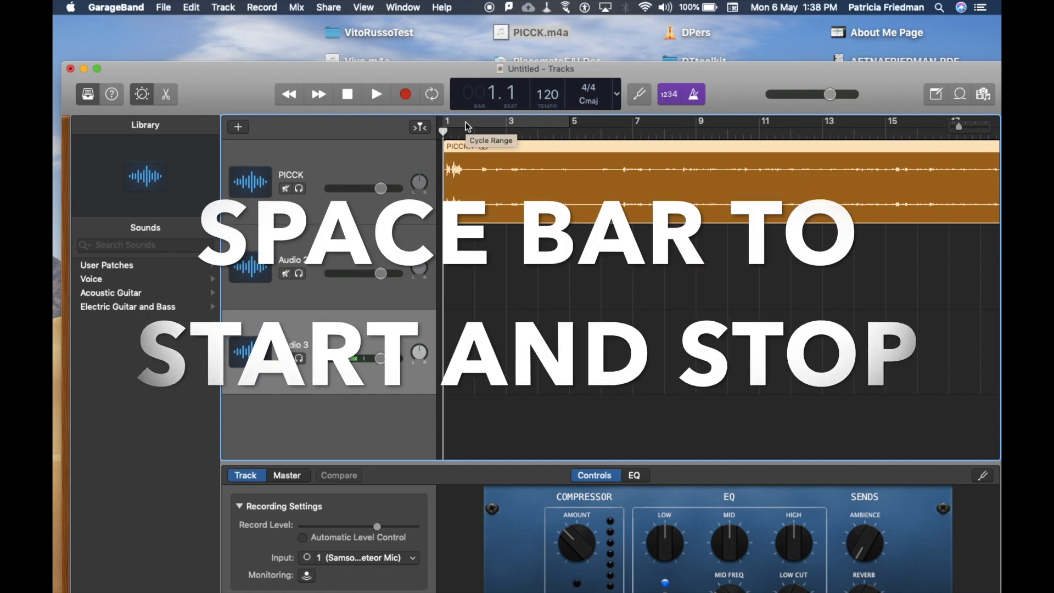
Turn off the metronome and play back part of the PICCK recording without it.
key(space)
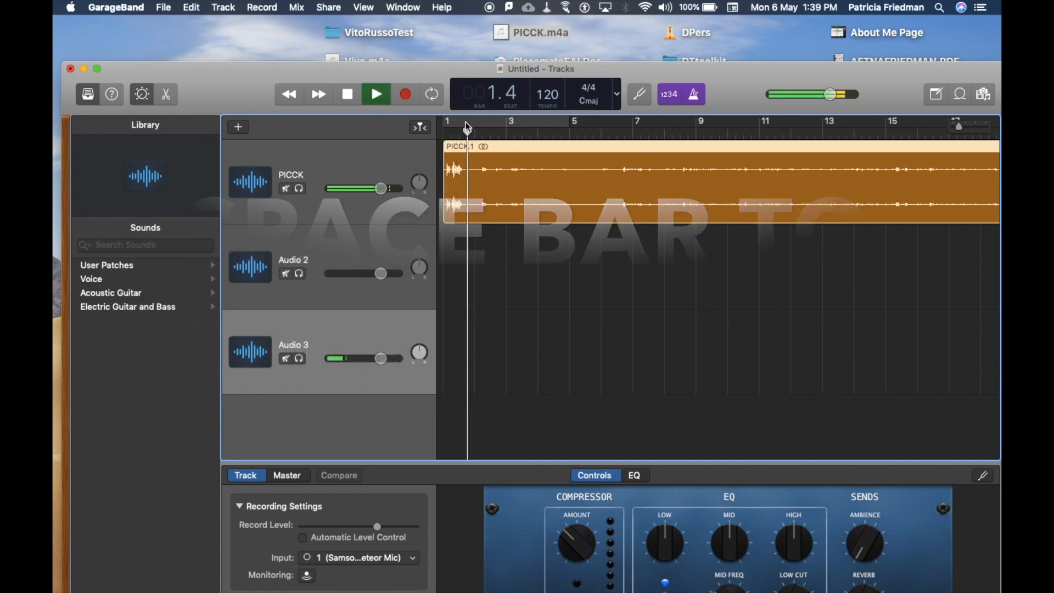
key(space)
click(697, 95)
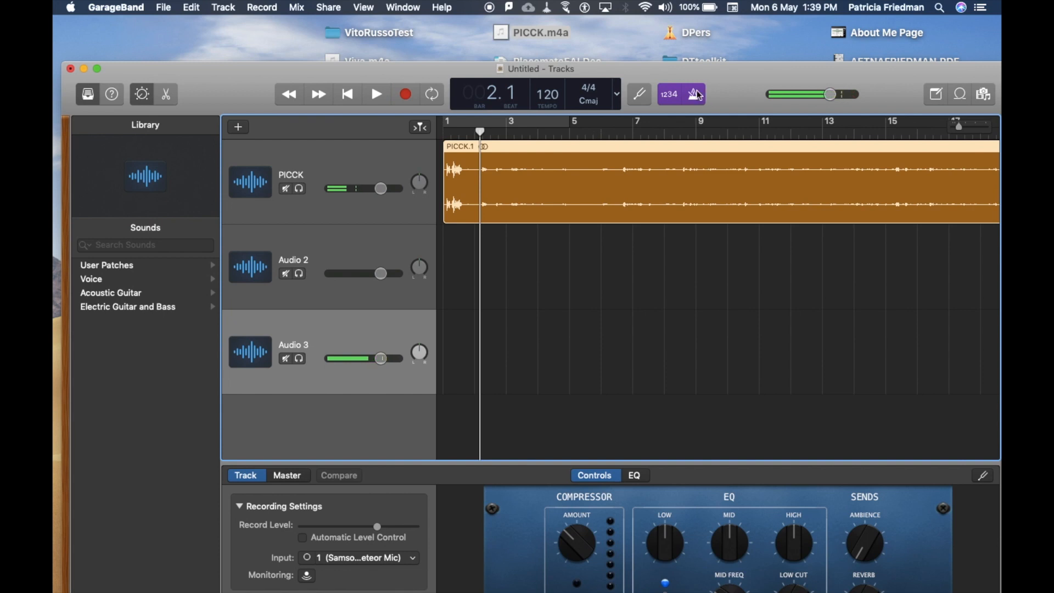
click(697, 96)
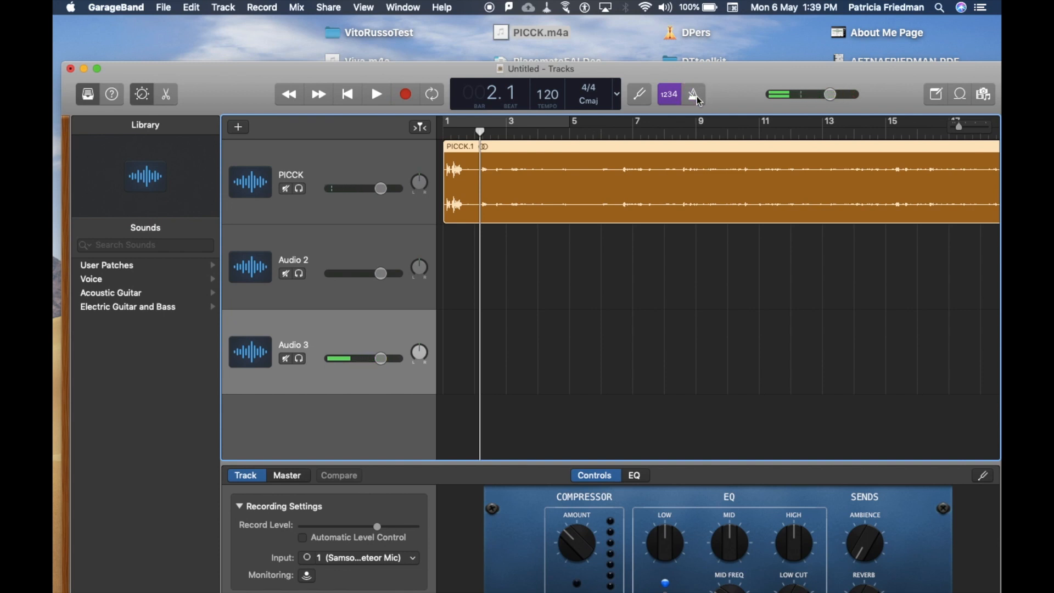
click(697, 96)
key(space)
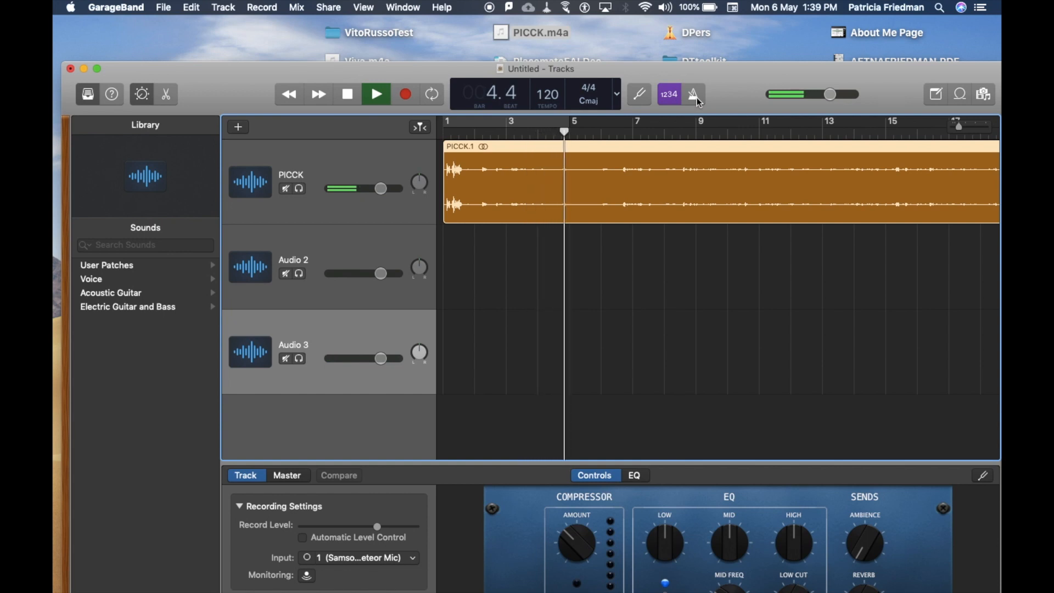
key(space)
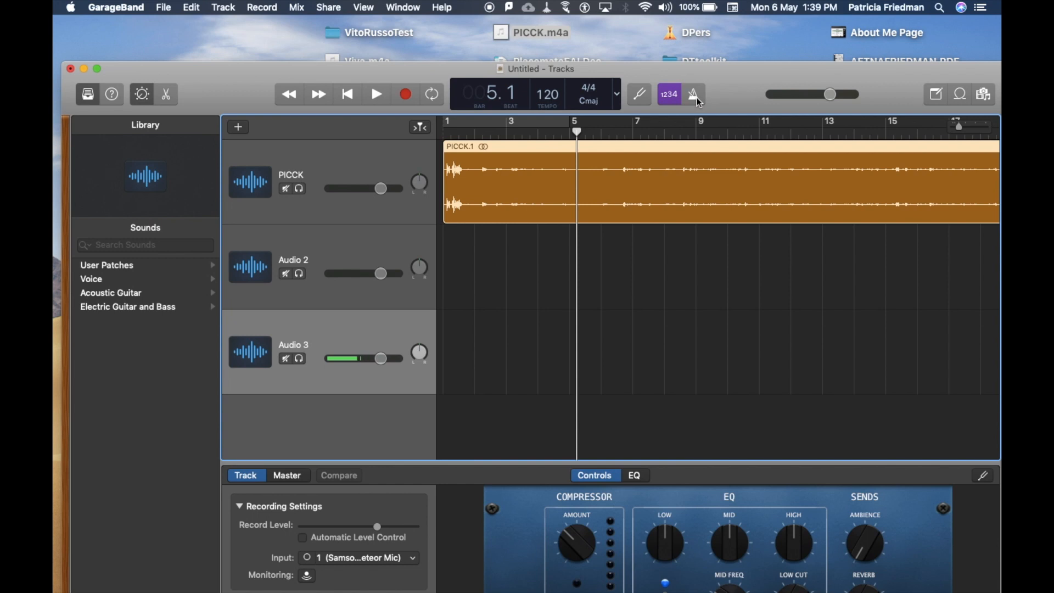
Play the recording from the start to bar 1, beat 3, and split the PICCK region at the playhead.
drag(576, 132, 433, 135)
key(space)
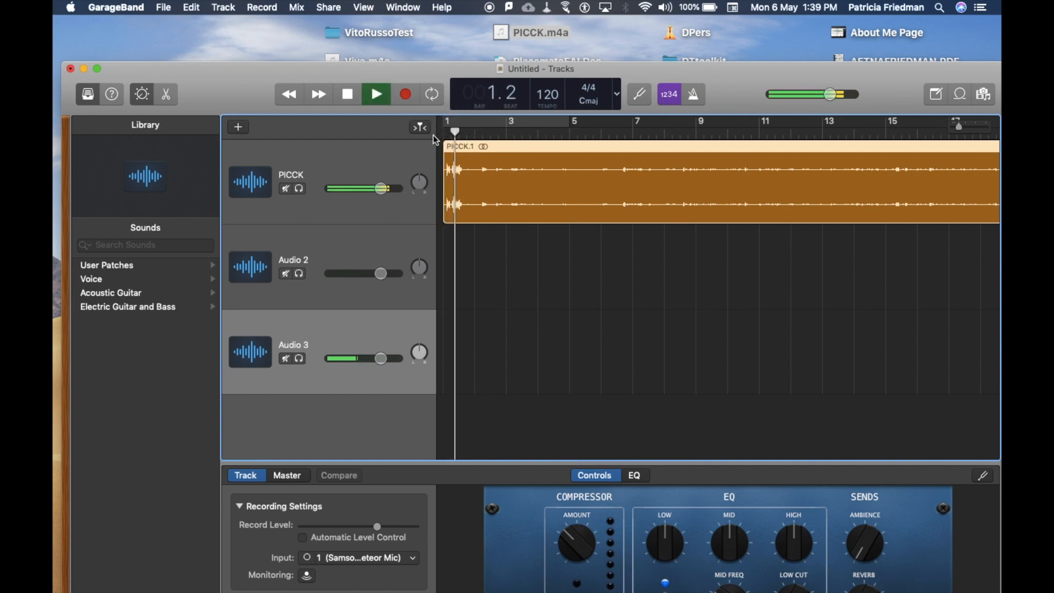
key(space)
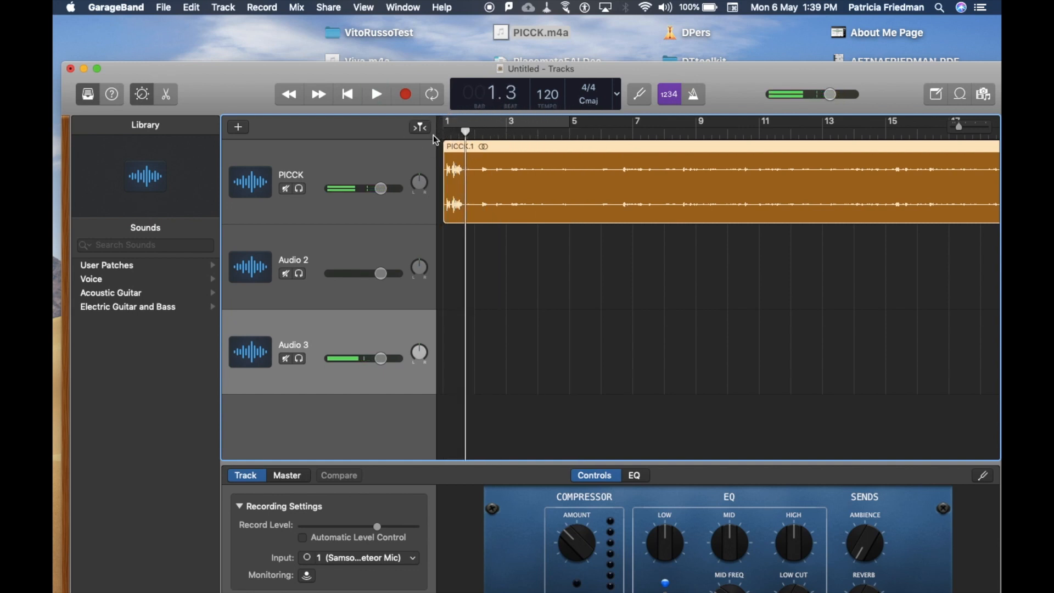
key(super+t)
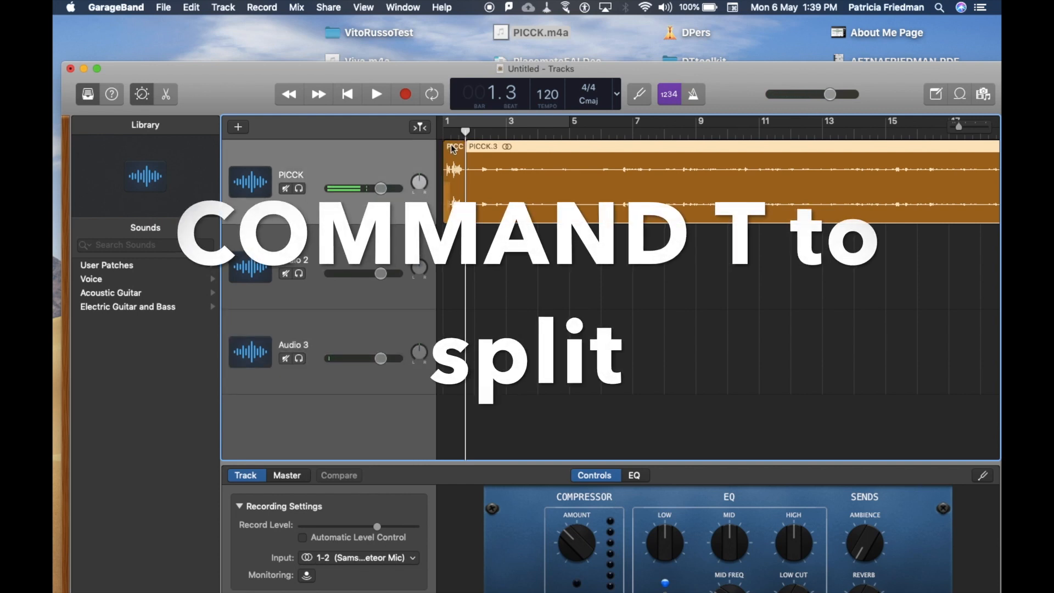
Delete the short opening piece cut from the PICCK region.
click(453, 149)
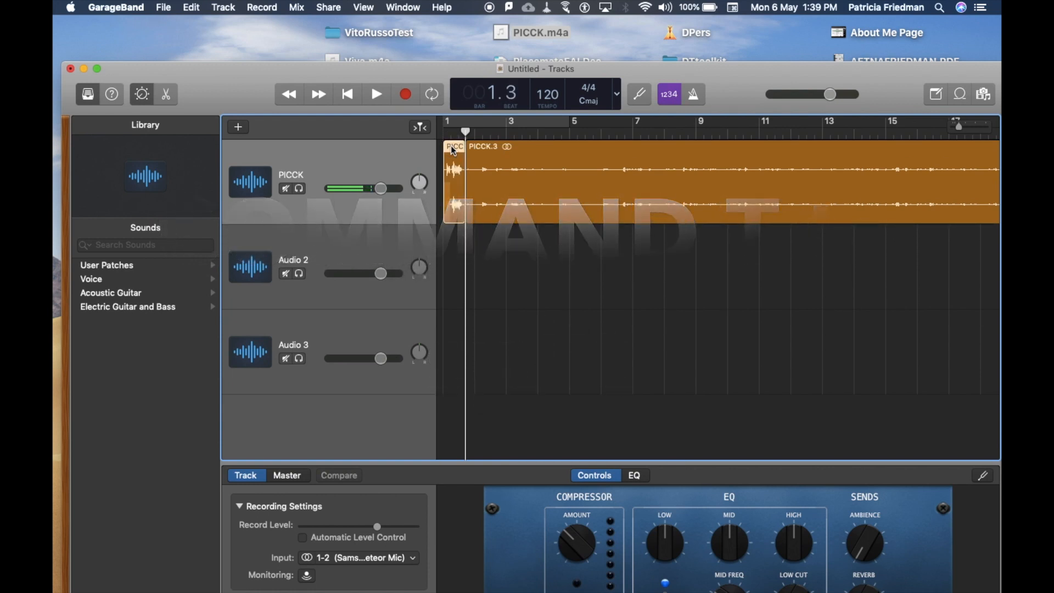
drag(454, 149, 454, 194)
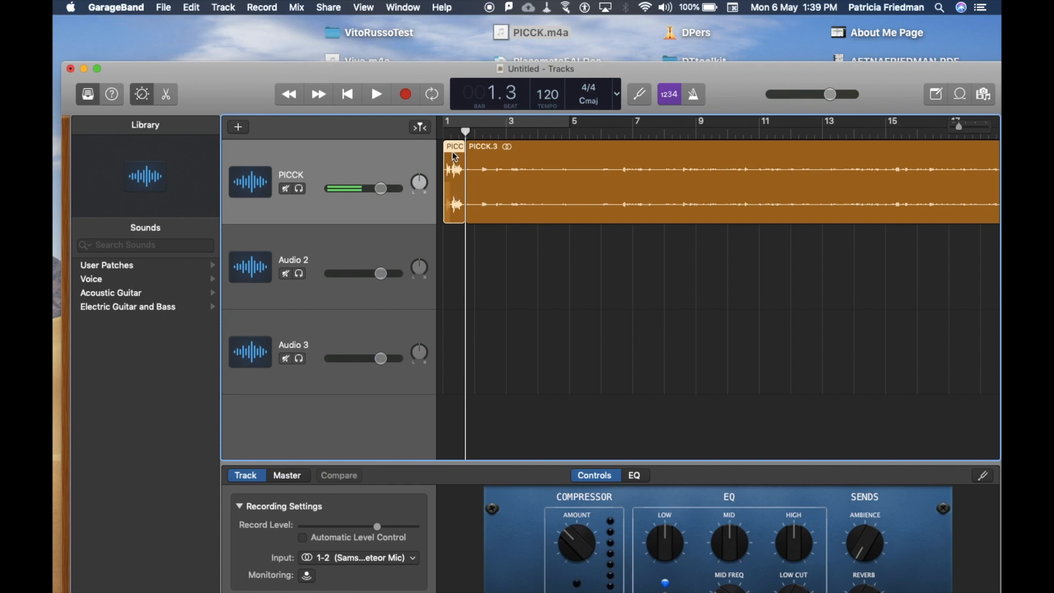
key(Delete)
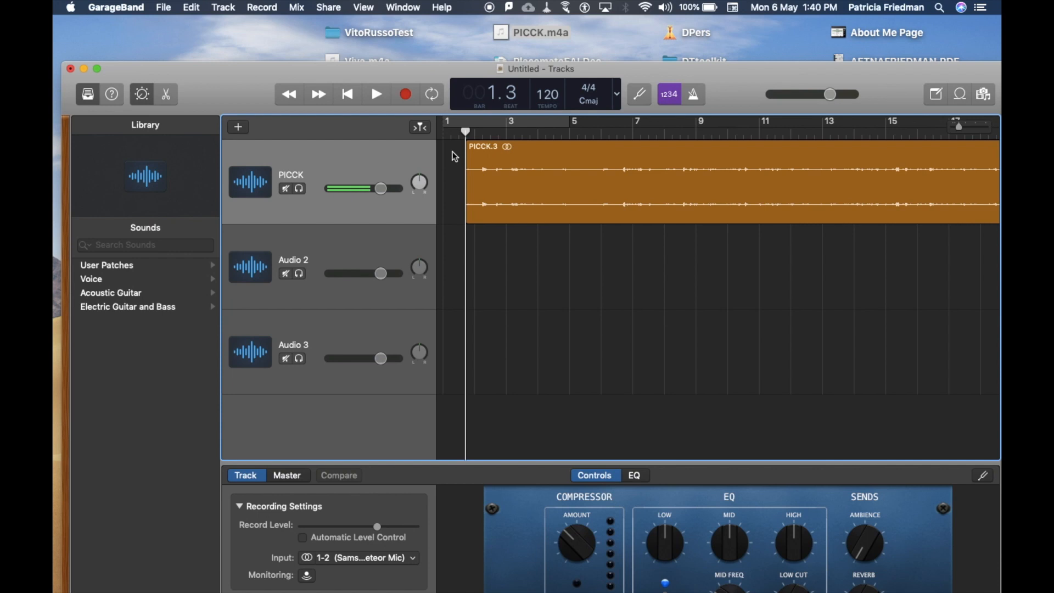
Move the remaining PICCK region to the start of bar 1 and play it back from the beginning.
drag(465, 132, 443, 133)
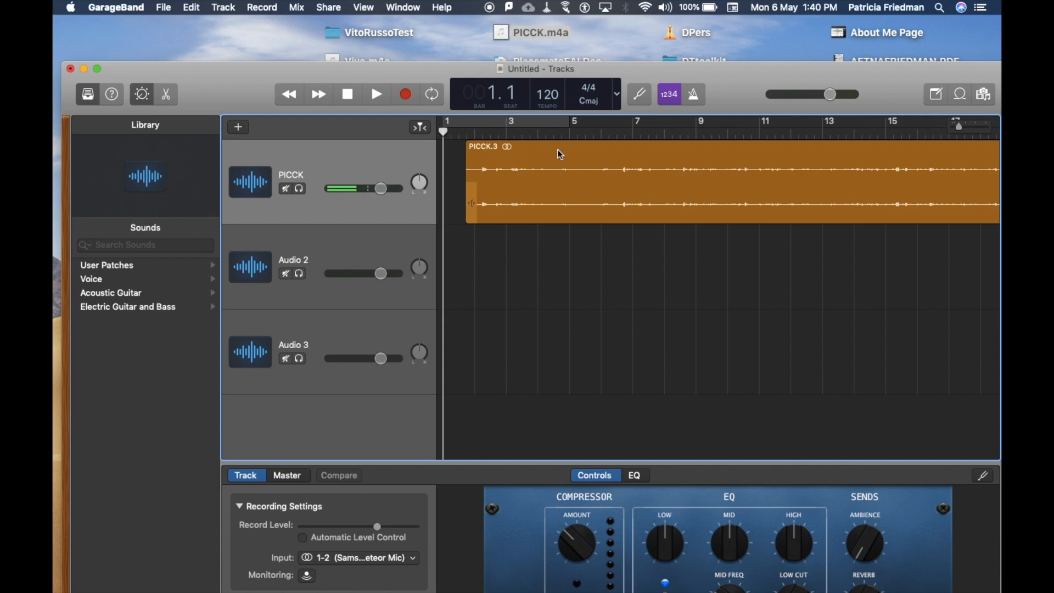
drag(558, 150, 461, 192)
drag(460, 190, 459, 189)
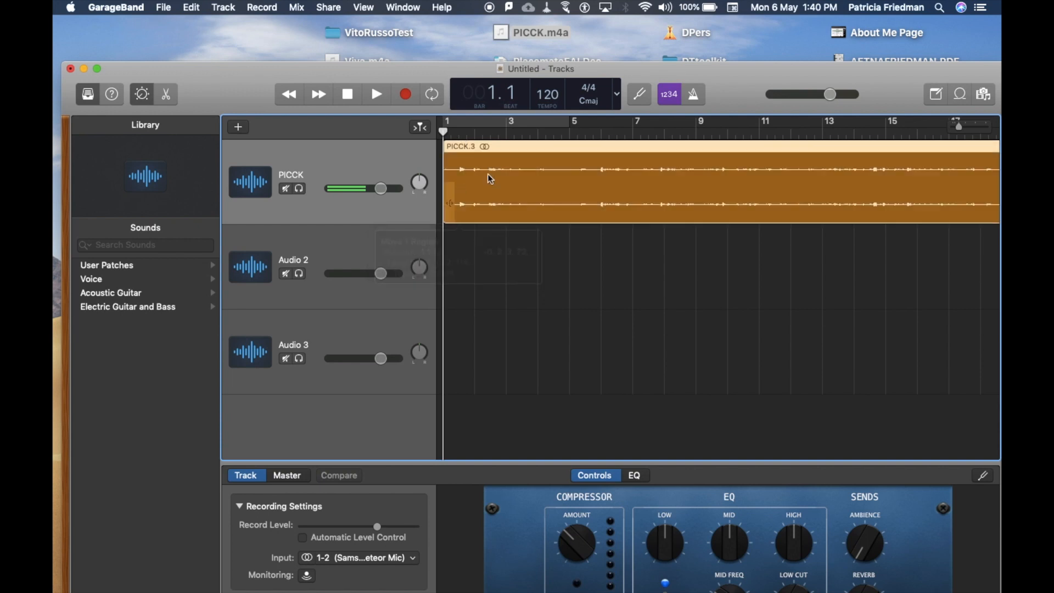
drag(556, 149, 520, 155)
key(space)
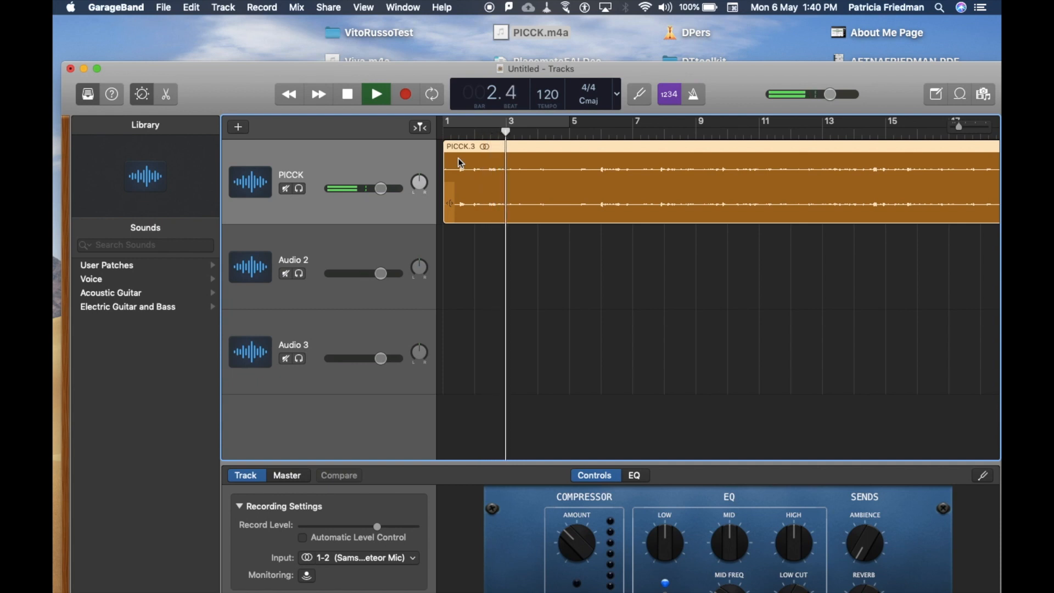
key(space)
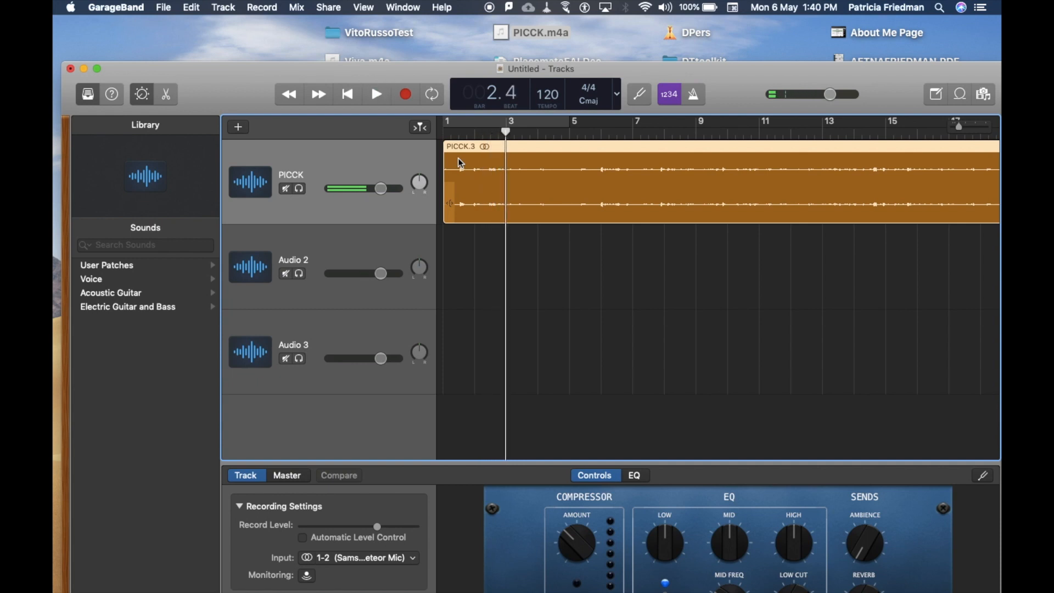
Show track automation and raise the volume curve of the PICCK track to about +3.2 dB.
click(294, 8)
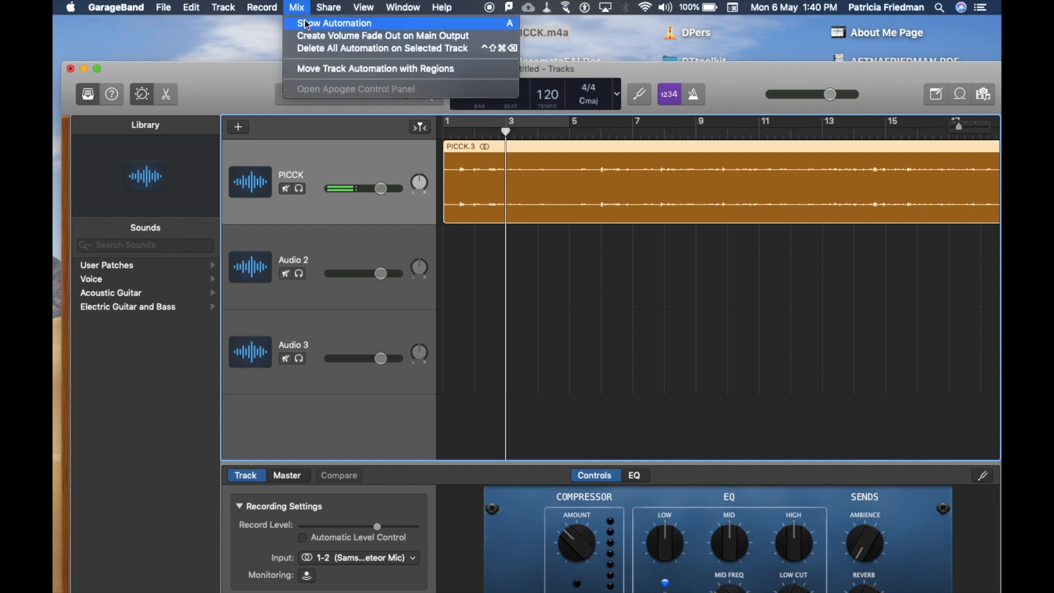
click(305, 23)
click(467, 176)
drag(468, 179, 464, 168)
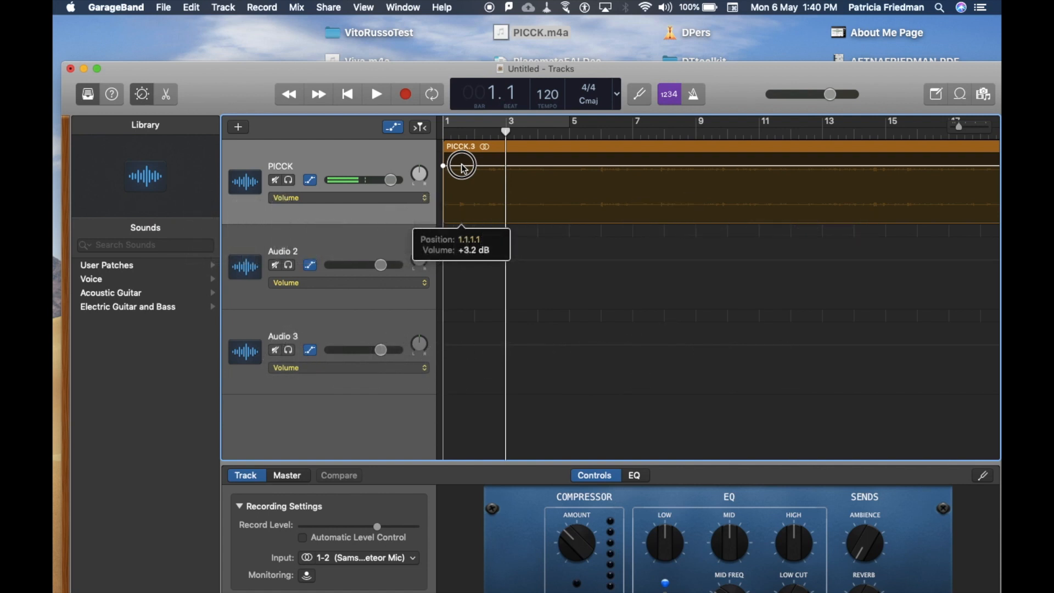
Shape the PICCK track's volume curve with points near its start and another near bar 4 at about +4.9 dB.
mouse_move(464, 168)
mouse_down()
mouse_move(481, 170)
mouse_move(483, 192)
mouse_move(483, 160)
mouse_move(457, 182)
mouse_move(457, 166)
mouse_up()
click(457, 166)
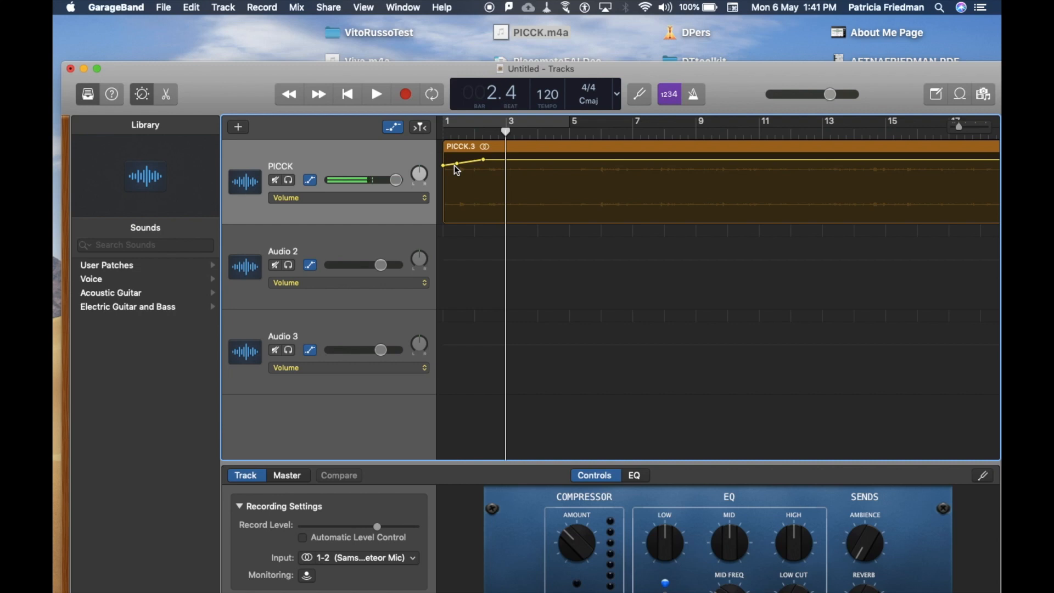
drag(455, 166, 446, 158)
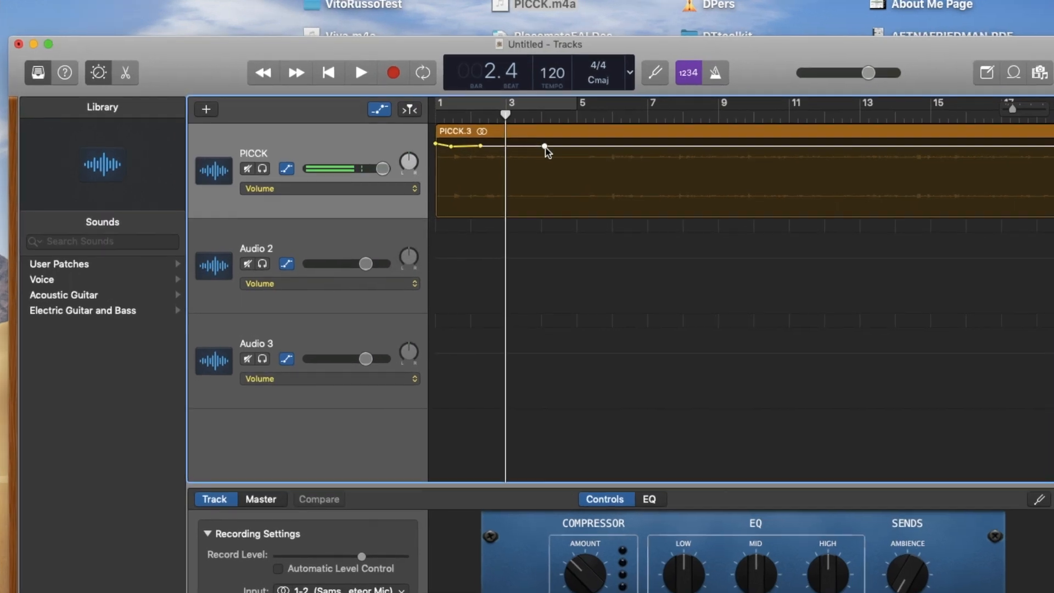
drag(540, 160, 562, 156)
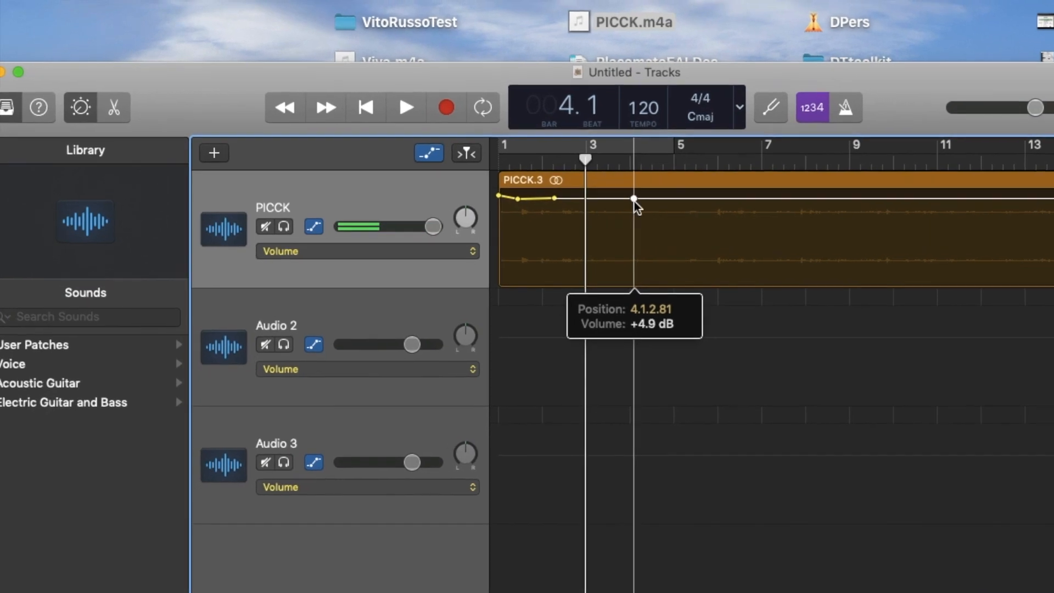
click(316, 6)
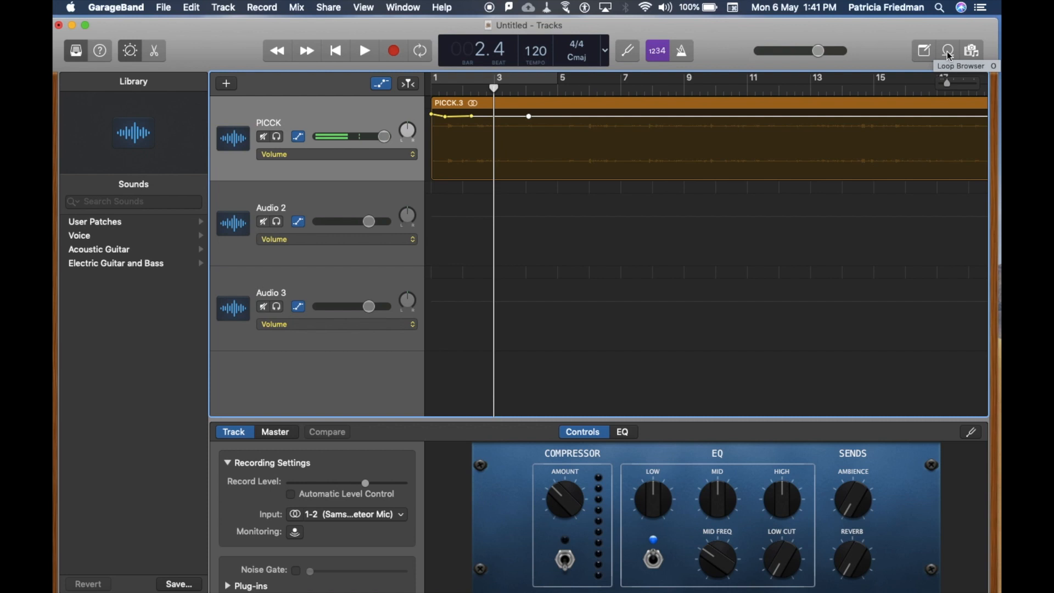
Open the Loop Browser and filter the loops by the Acoustic Guitar instrument.
click(950, 52)
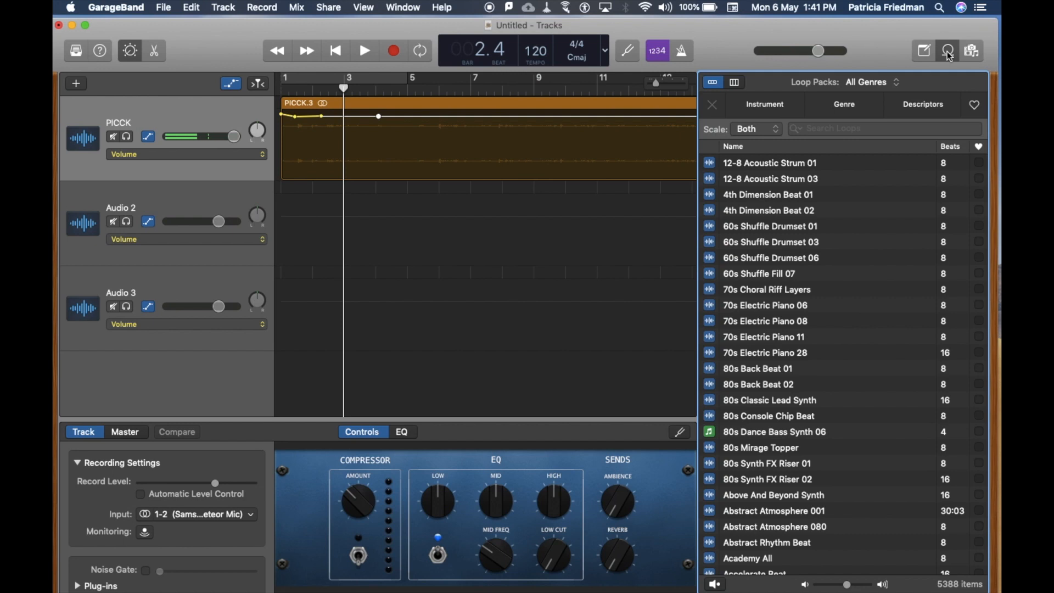
click(773, 108)
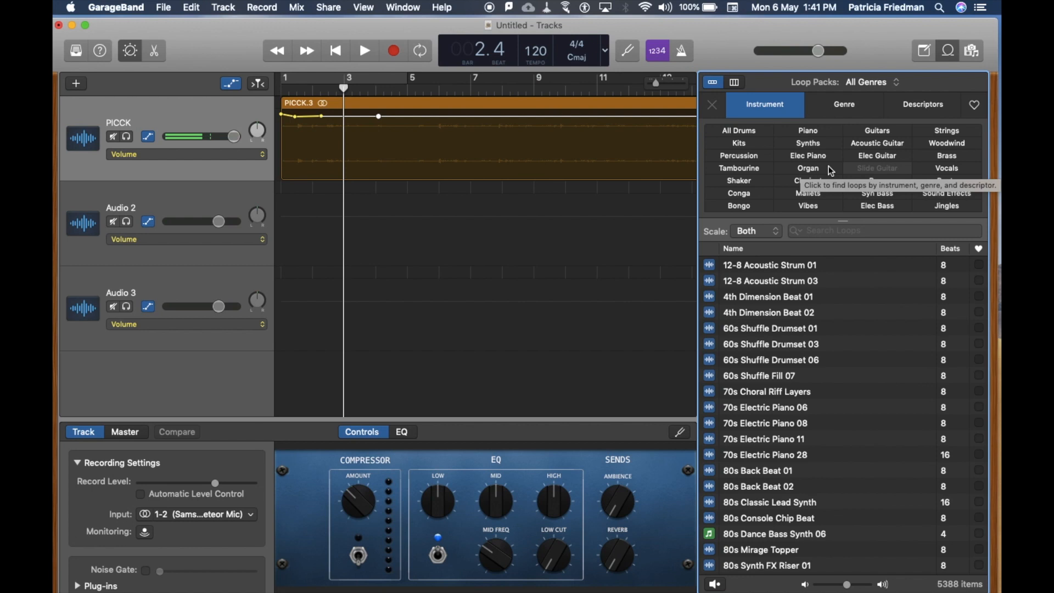
click(890, 146)
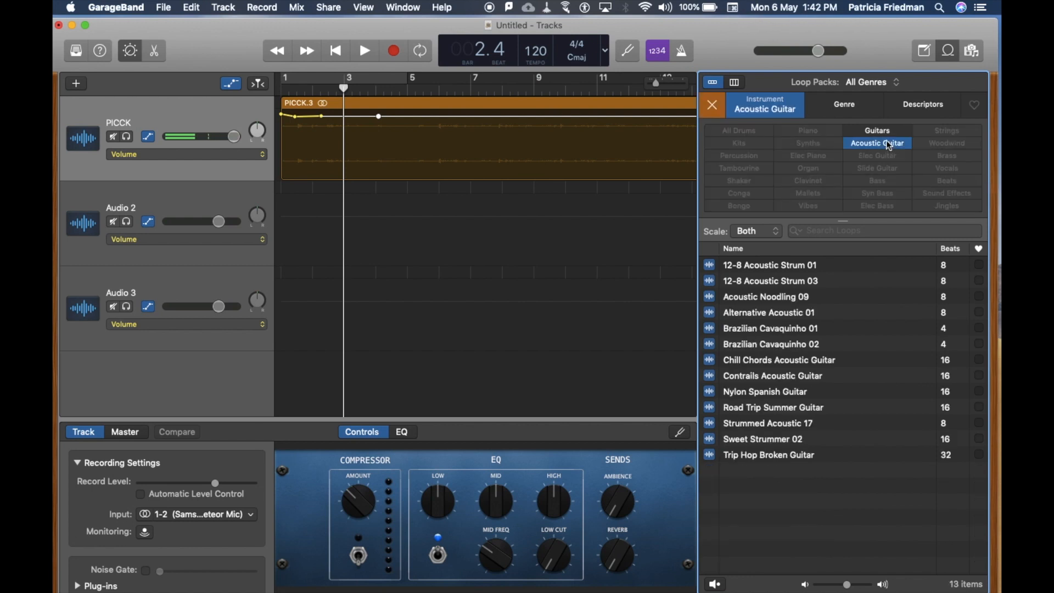
Switch from the instrument filter to the genre categories and preview the 70s Electric Piano 28 loop.
click(713, 106)
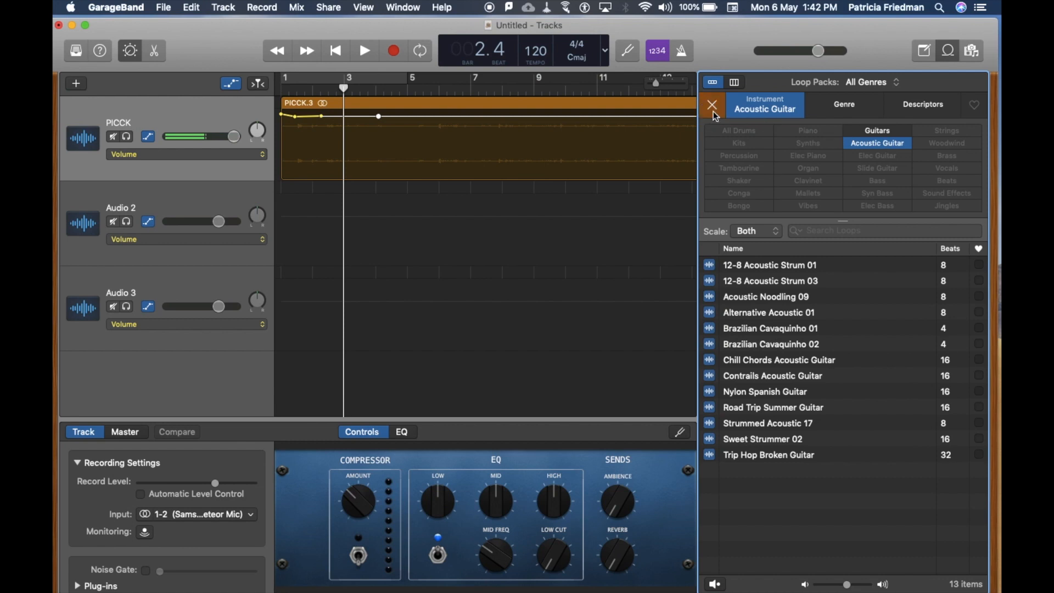
click(845, 115)
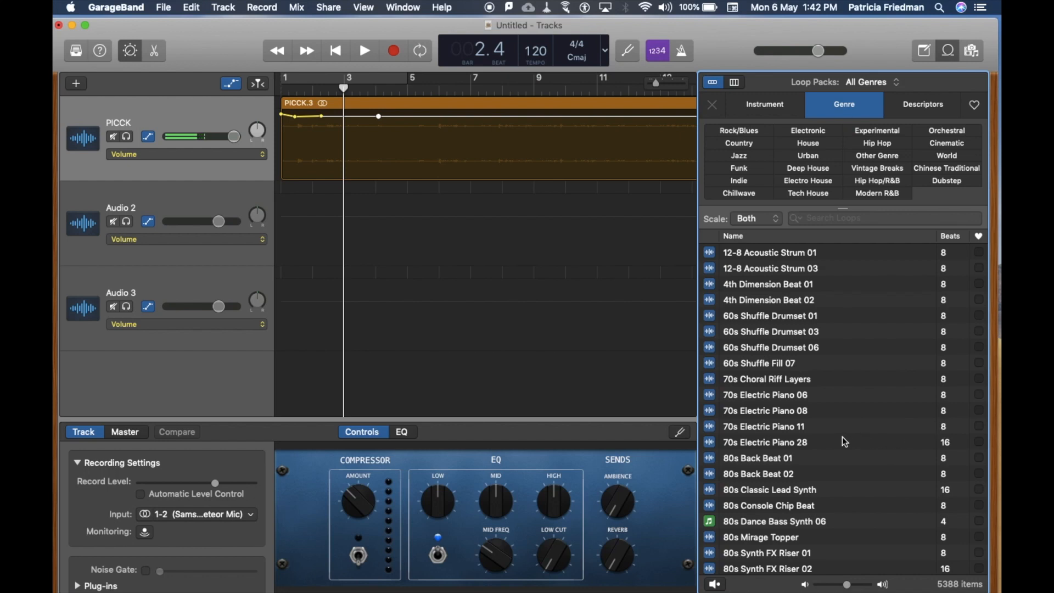
click(809, 443)
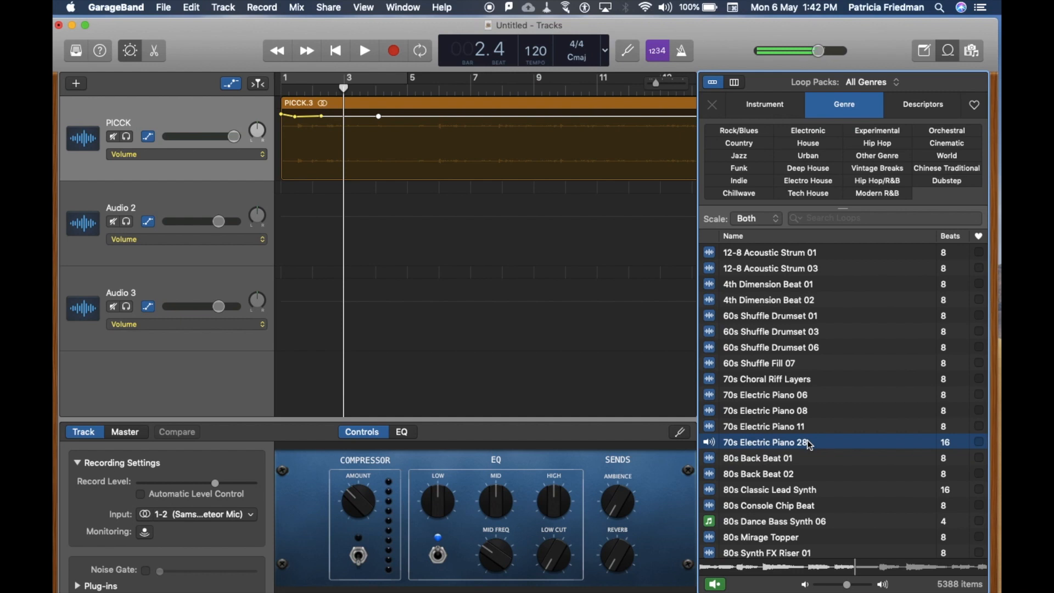
Place the 70s Electric Piano 28 loop on the empty Audio 2 track, starting at bar 1.
key(space)
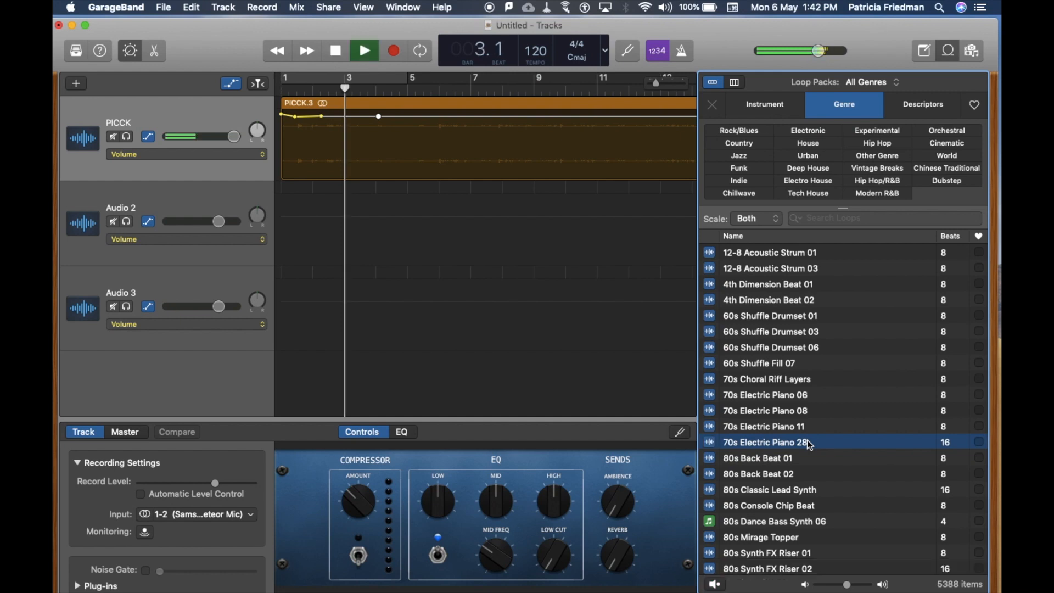
key(space)
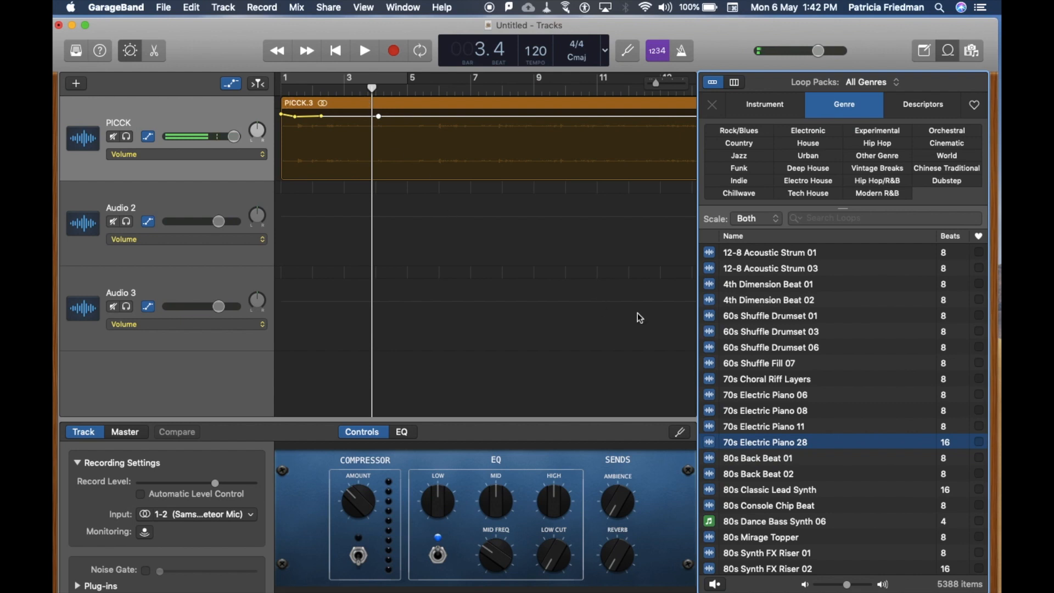
drag(754, 449, 281, 225)
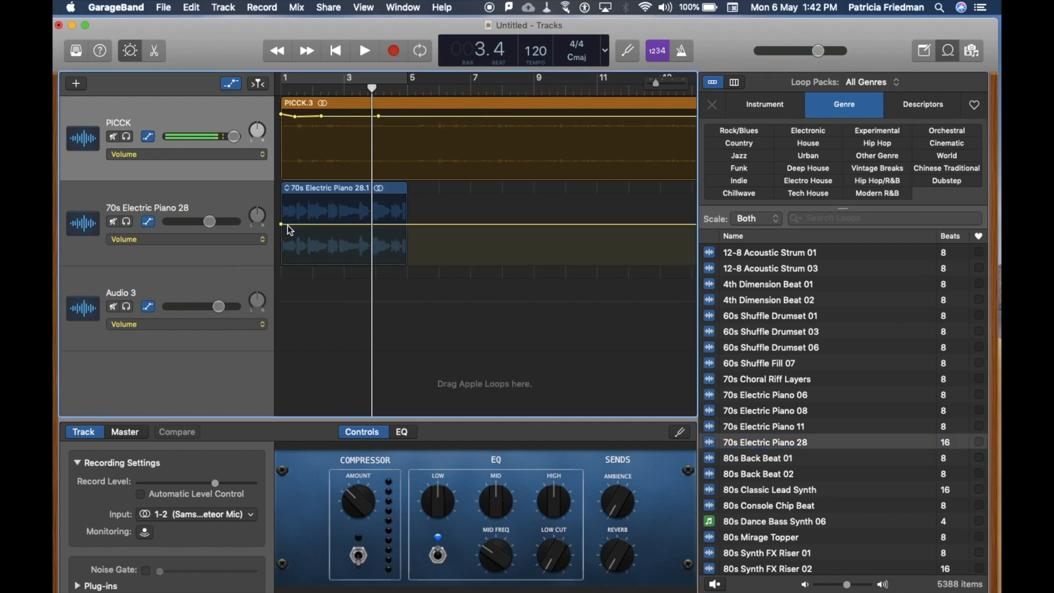
Shape the 70s Electric Piano 28 track's volume curve to rise slightly at the start, hold until bar 3 and fade out around bar 5.
drag(281, 227, 303, 247)
click(345, 247)
click(373, 247)
drag(390, 263, 424, 358)
drag(421, 248, 412, 264)
Play the project from the beginning to check the balance between the voice and the electric piano.
drag(373, 88, 276, 91)
key(space)
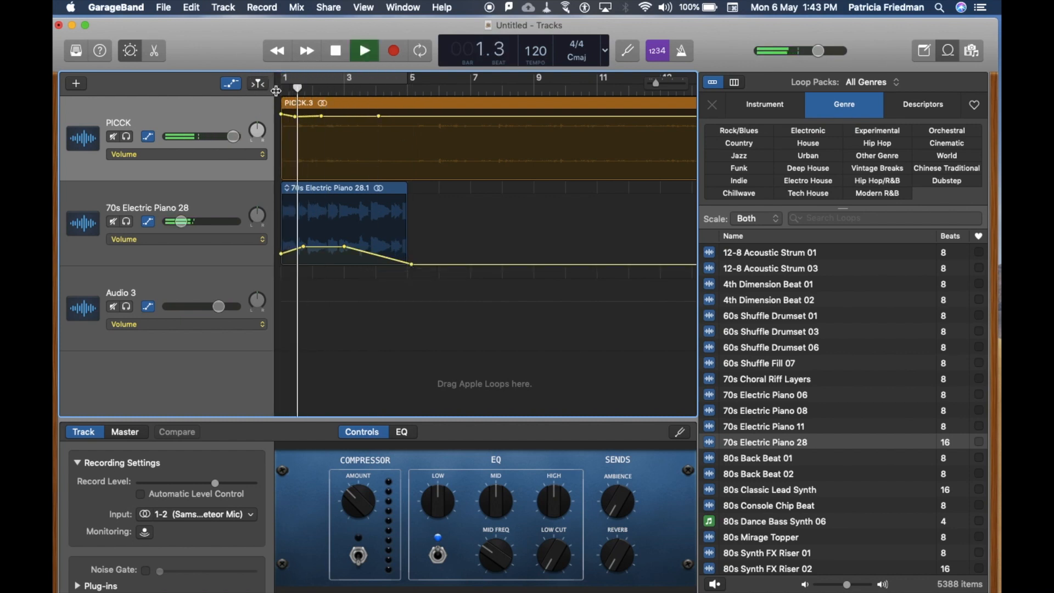
key(XF86AudioRaiseVolume)
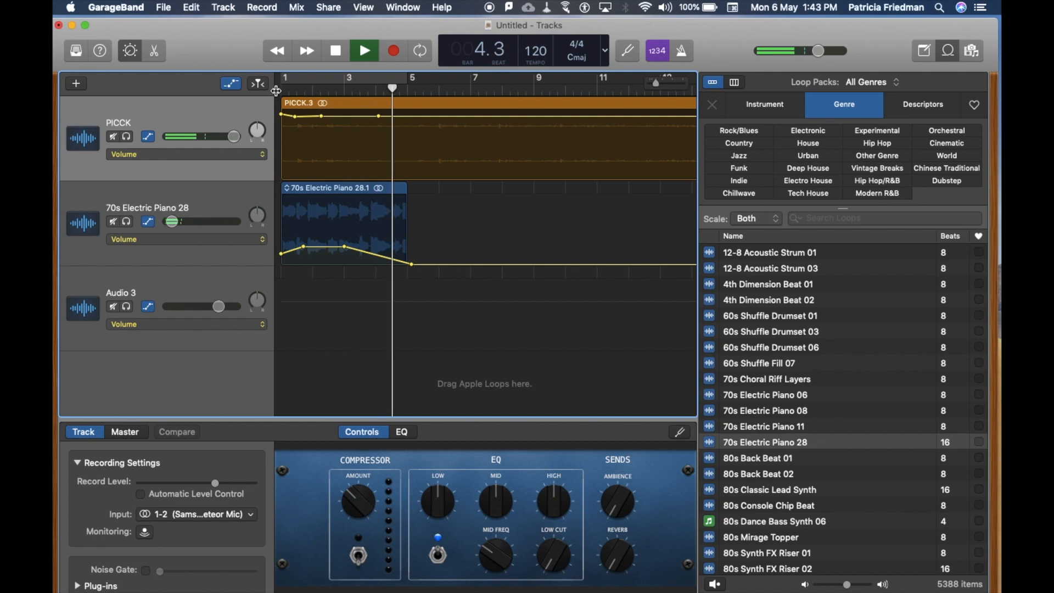
key(space)
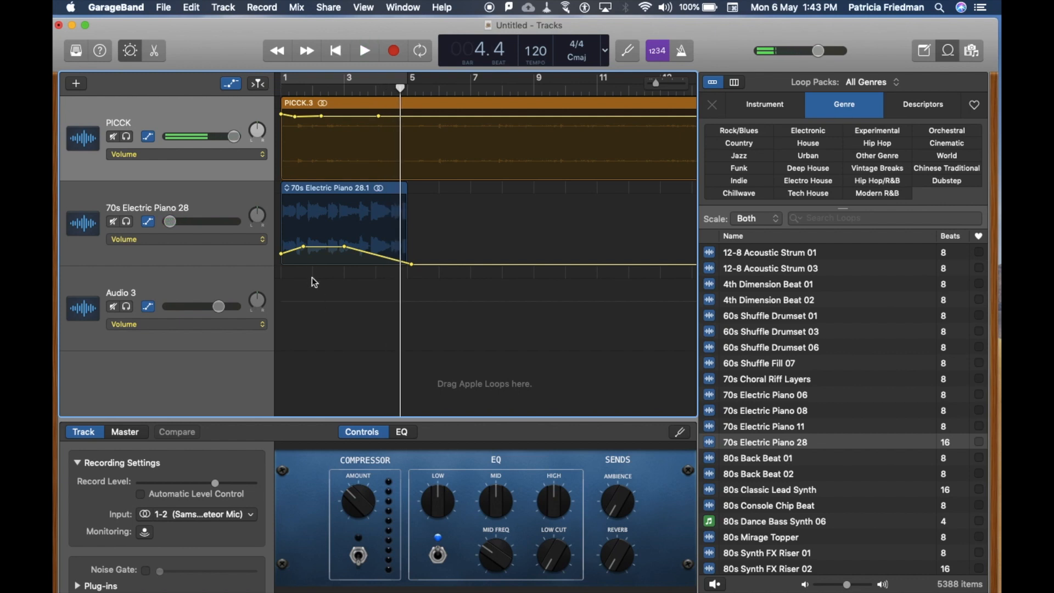
Lower the early volume points of the 70s Electric Piano 28 track and raise those of the PICCK track.
click(304, 247)
drag(303, 247, 345, 254)
click(321, 114)
drag(322, 114, 294, 112)
drag(378, 116, 379, 112)
Play from the start to bar 4 beat 4, split the PICCK region there and move its second part to about bar 10.
key(Return)
key(space)
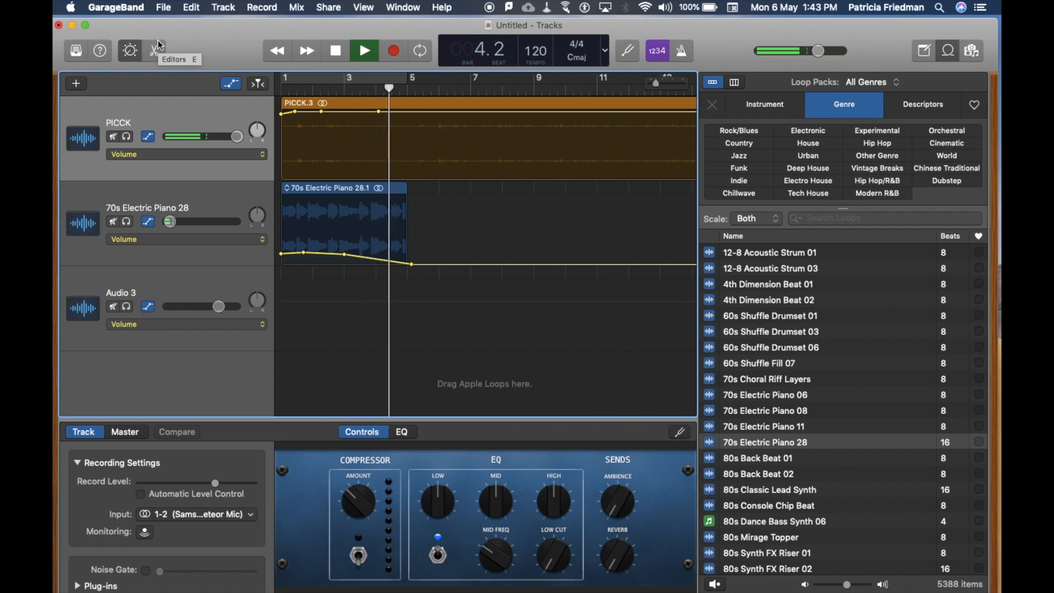
key(space)
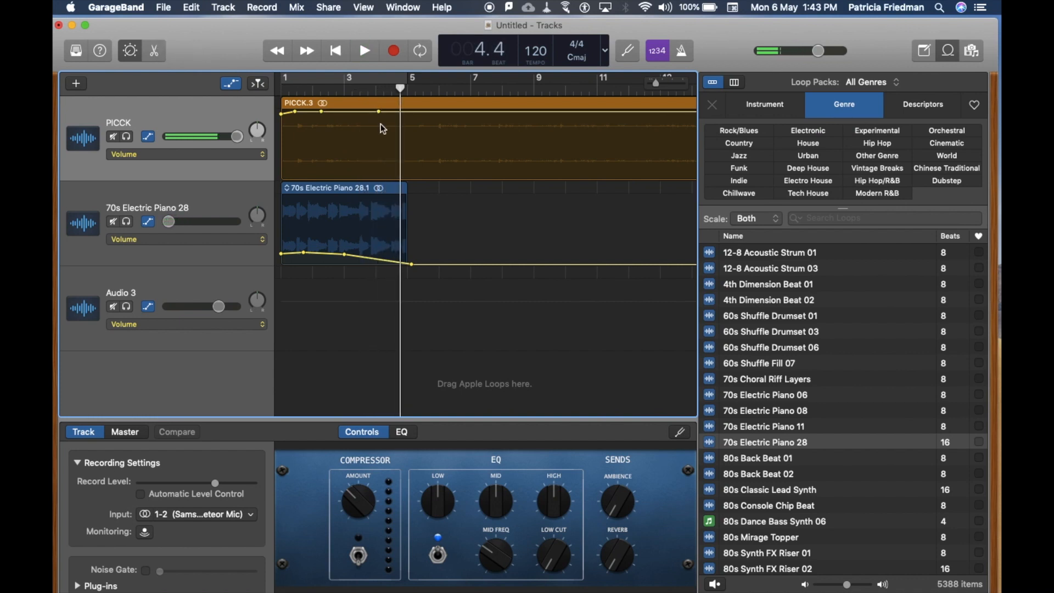
click(402, 109)
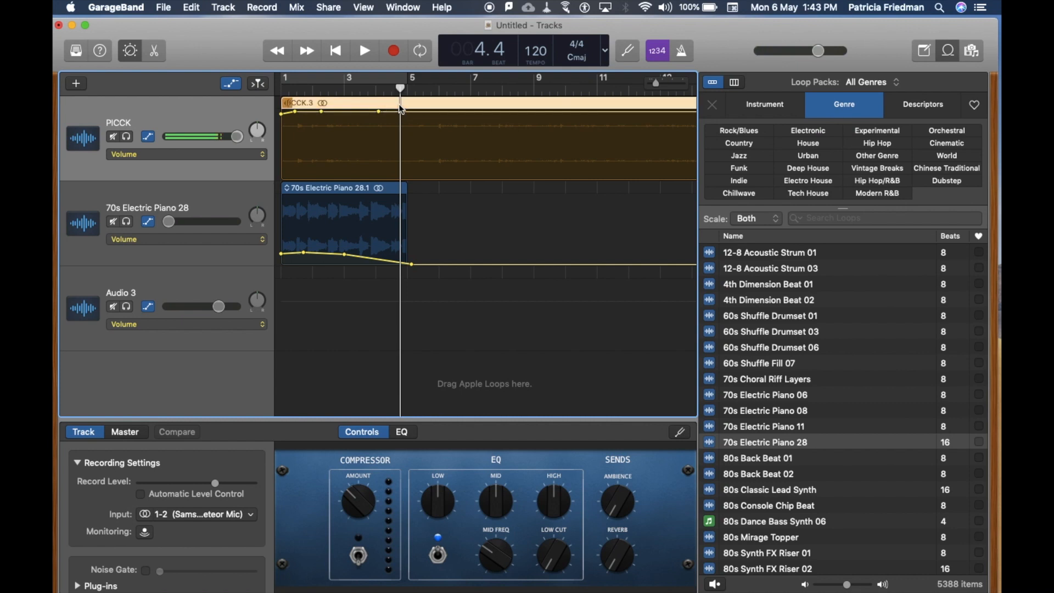
key(super+t)
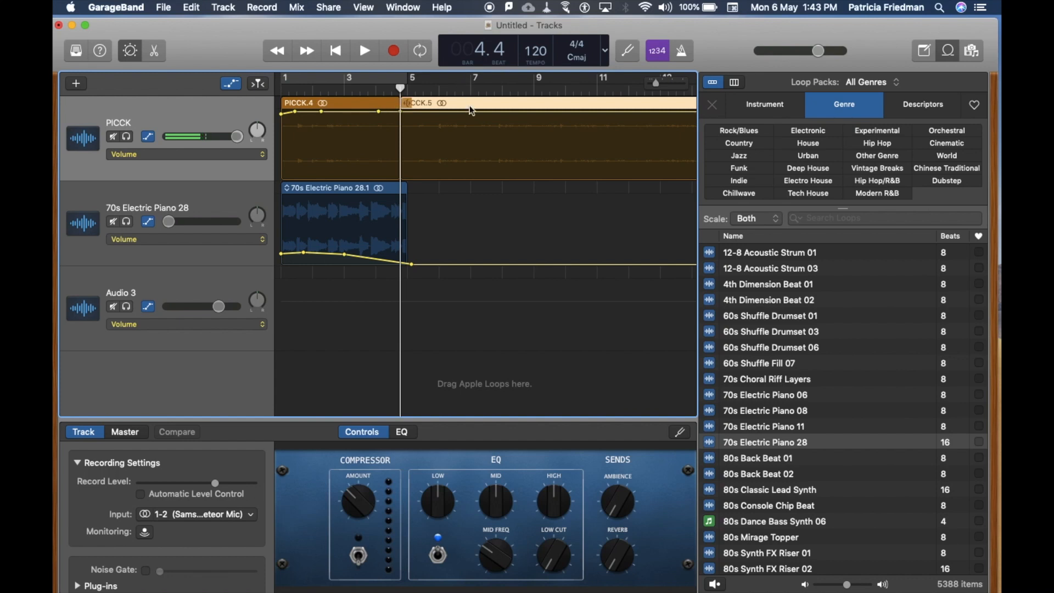
drag(474, 110, 647, 117)
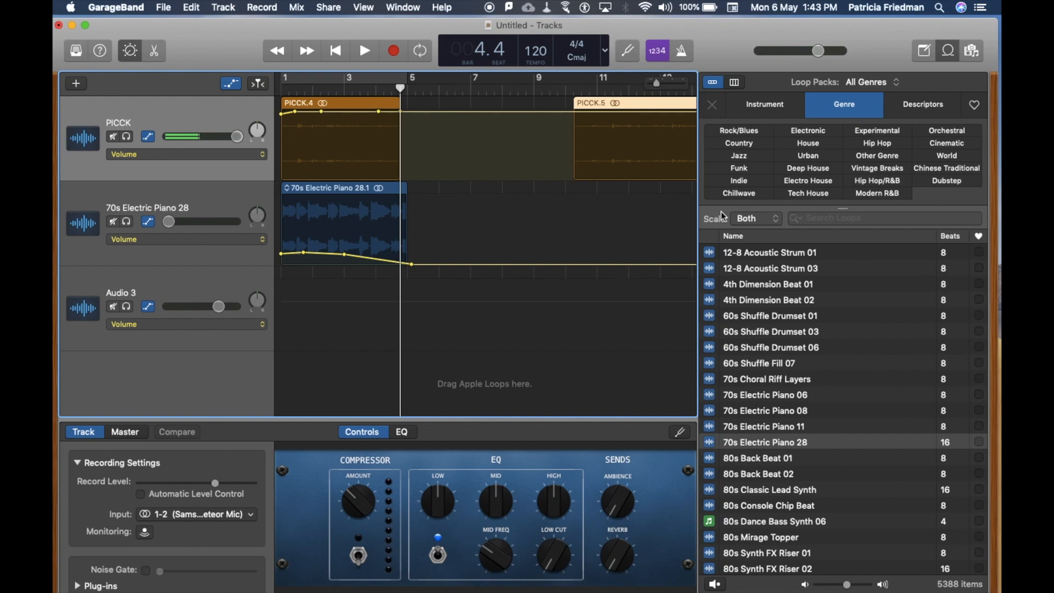
Filter the loops by the Bongo instrument, preview Latin Day Bongo 07 and place it on the Audio 3 track at bar 3.
click(764, 109)
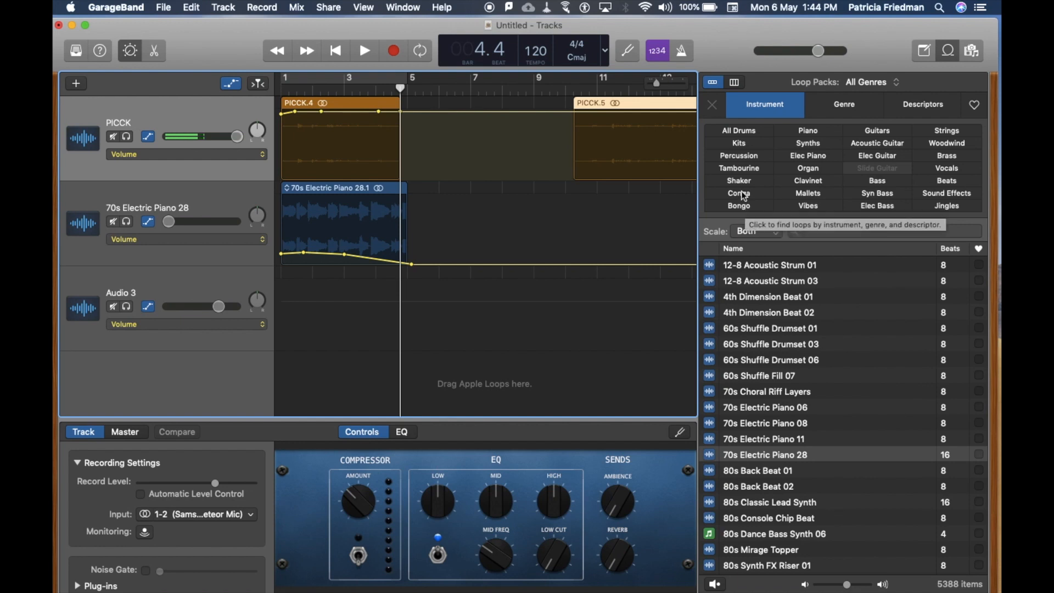
click(750, 207)
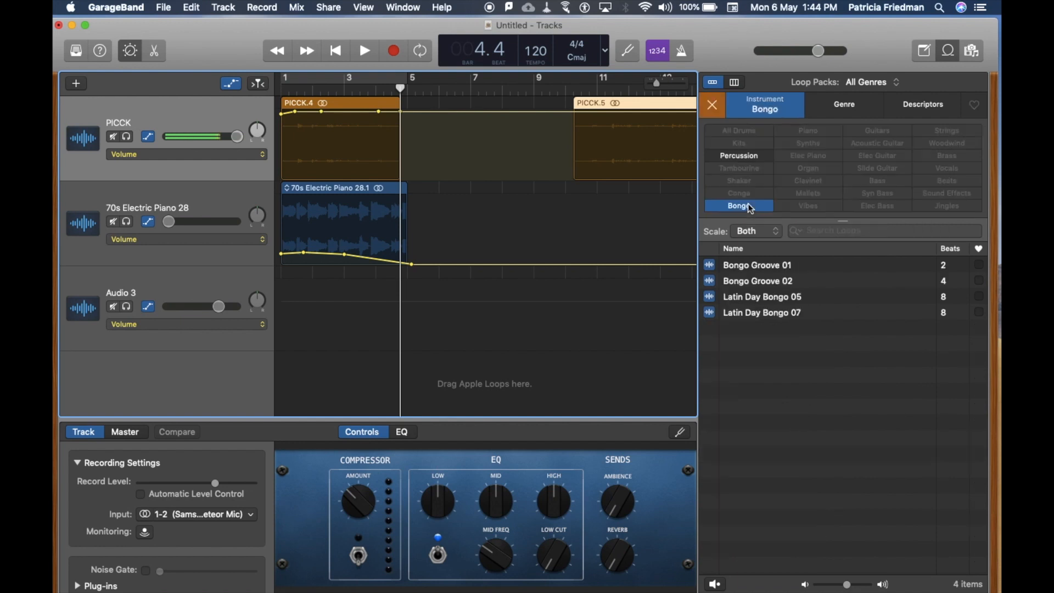
click(759, 313)
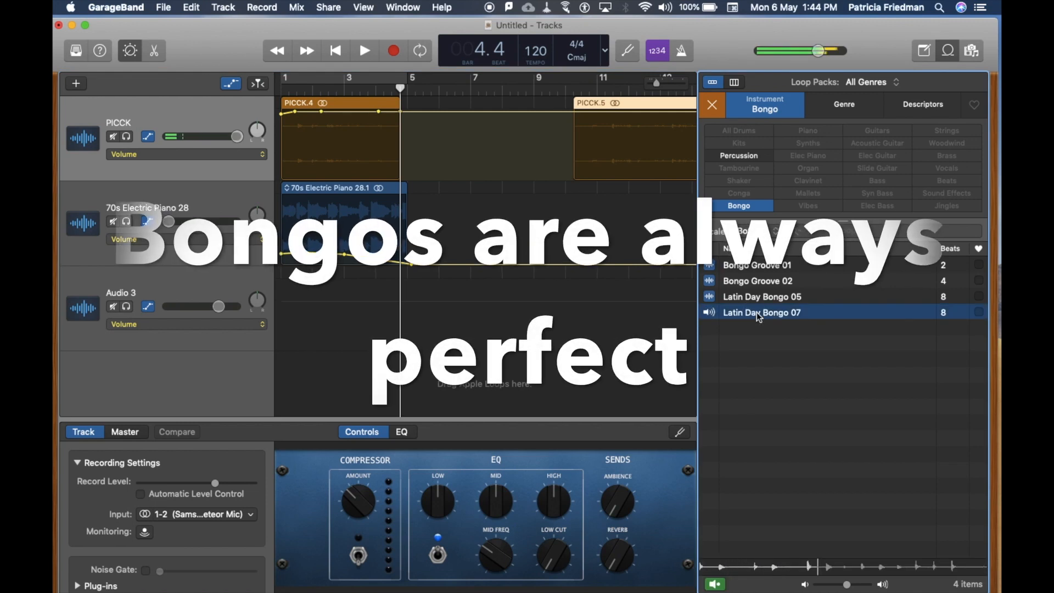
key(space)
click(756, 313)
drag(756, 313, 346, 305)
key(space)
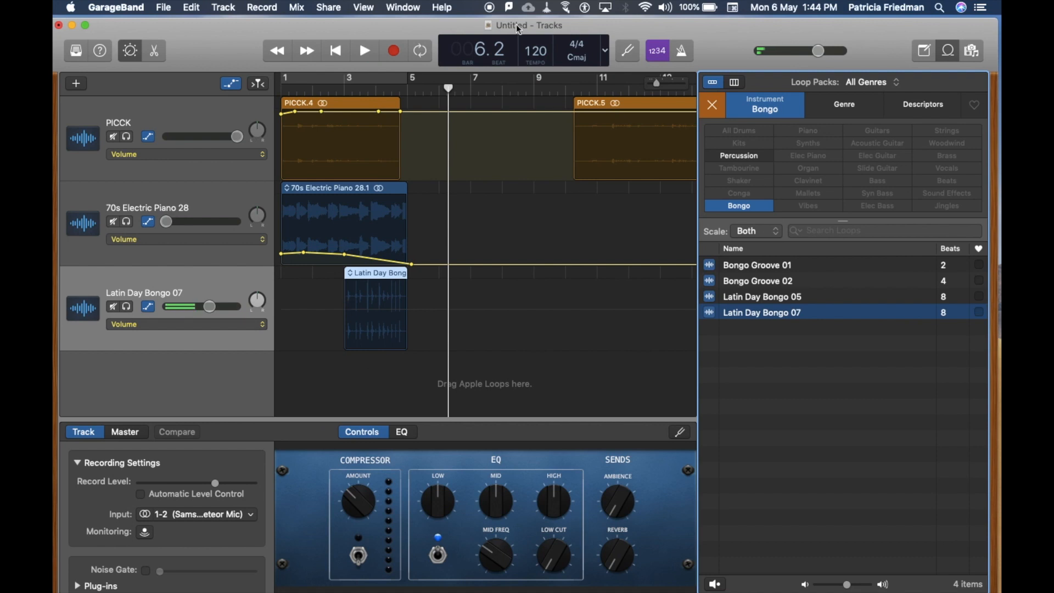
Move the Latin Day Bongo 07 region to bar 1 and add a second copy of the loop at bar 3.
drag(449, 91, 259, 87)
drag(372, 280, 309, 280)
right_click(327, 328)
click(309, 274)
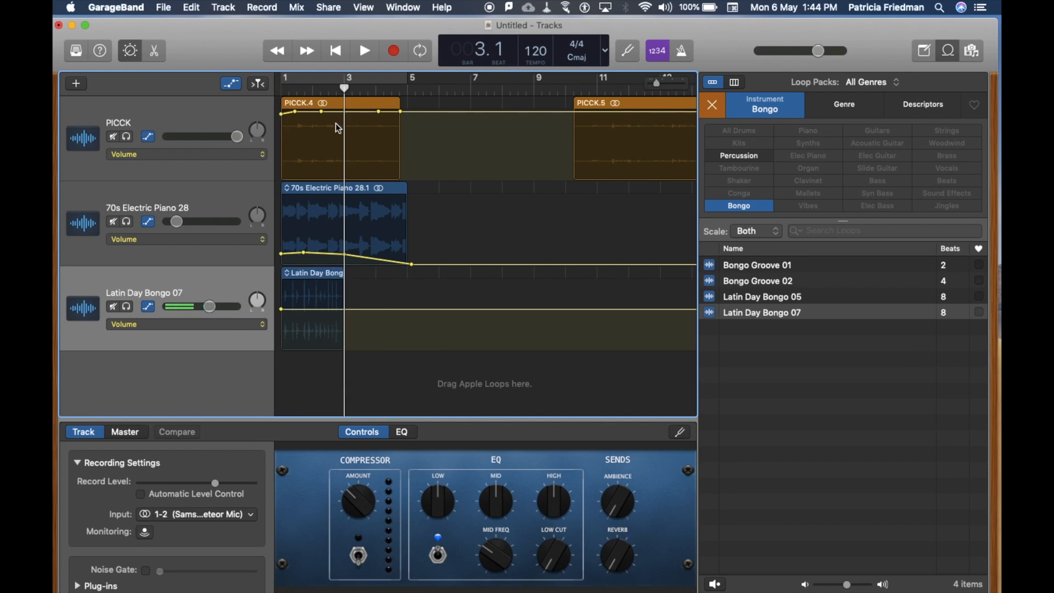
click(287, 87)
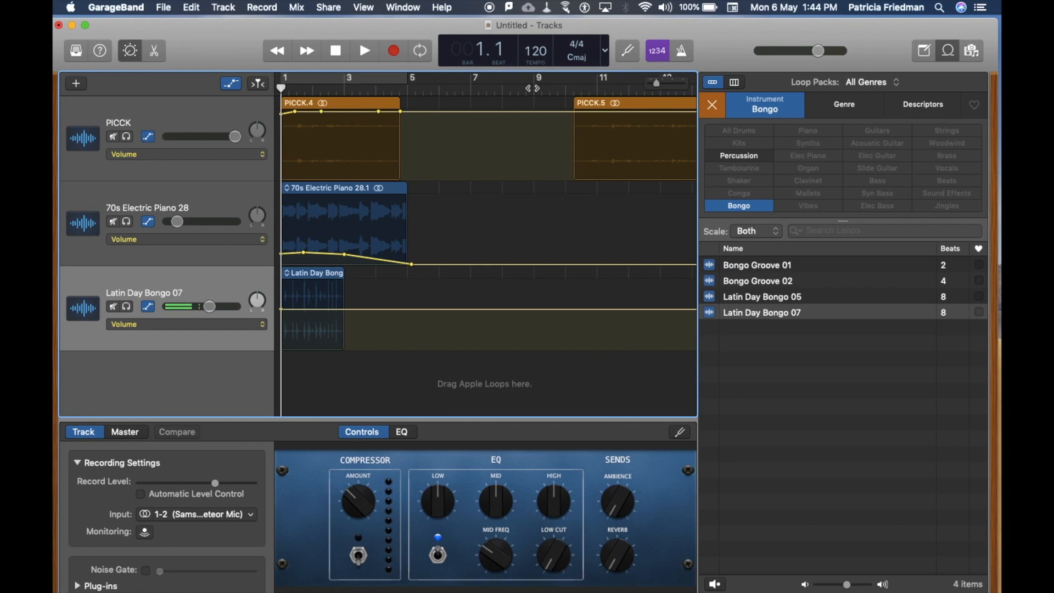
drag(743, 314, 341, 293)
Shape the Latin Day Bongo 07 track's volume curve with a short low-level fade-in at bar 1 and a fade-out ending at bar 5.
click(290, 312)
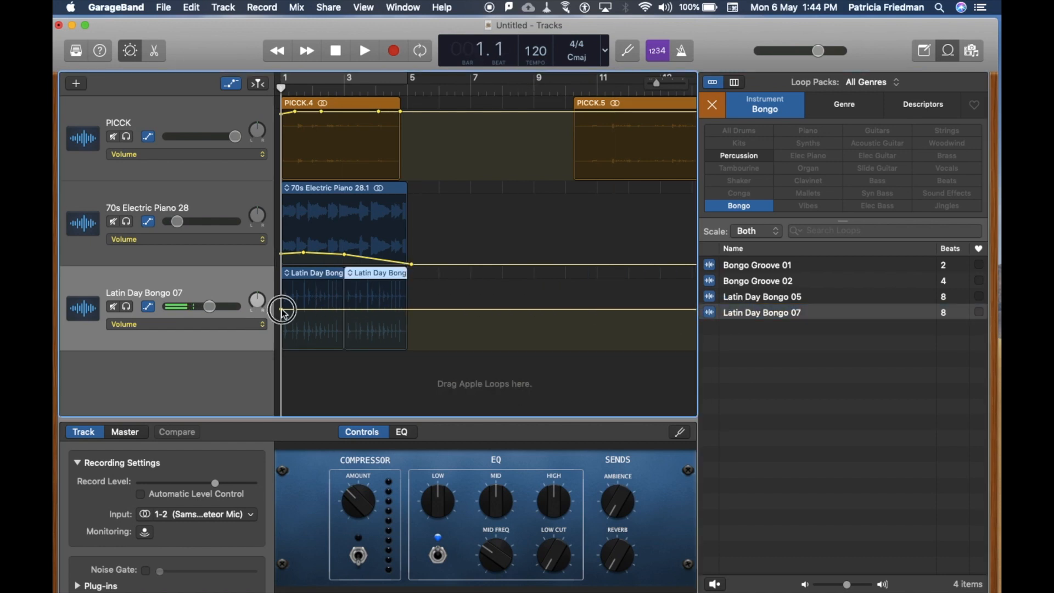
drag(293, 310, 294, 340)
click(373, 338)
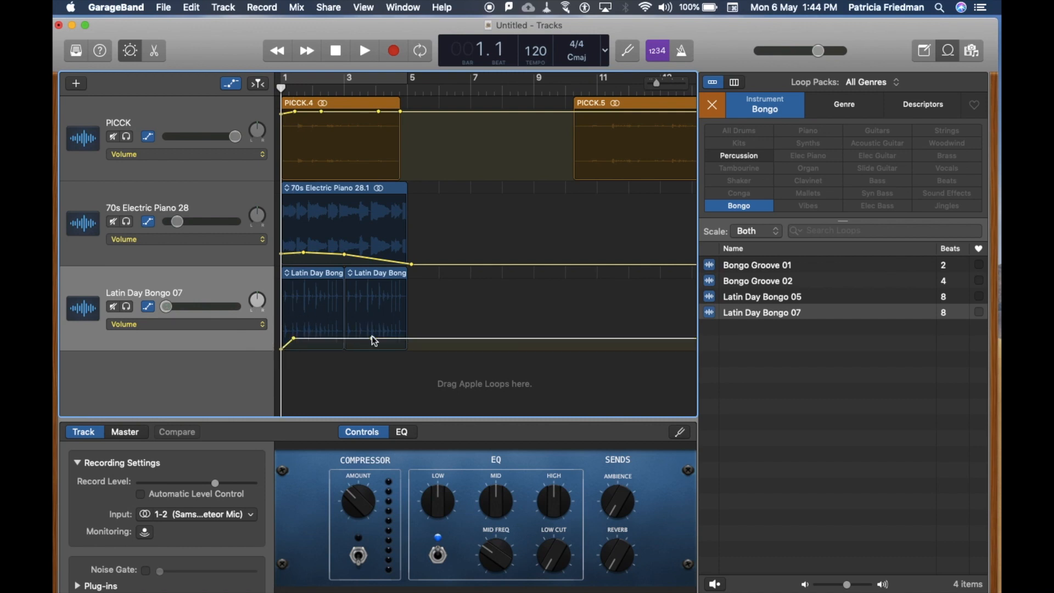
drag(384, 340, 409, 350)
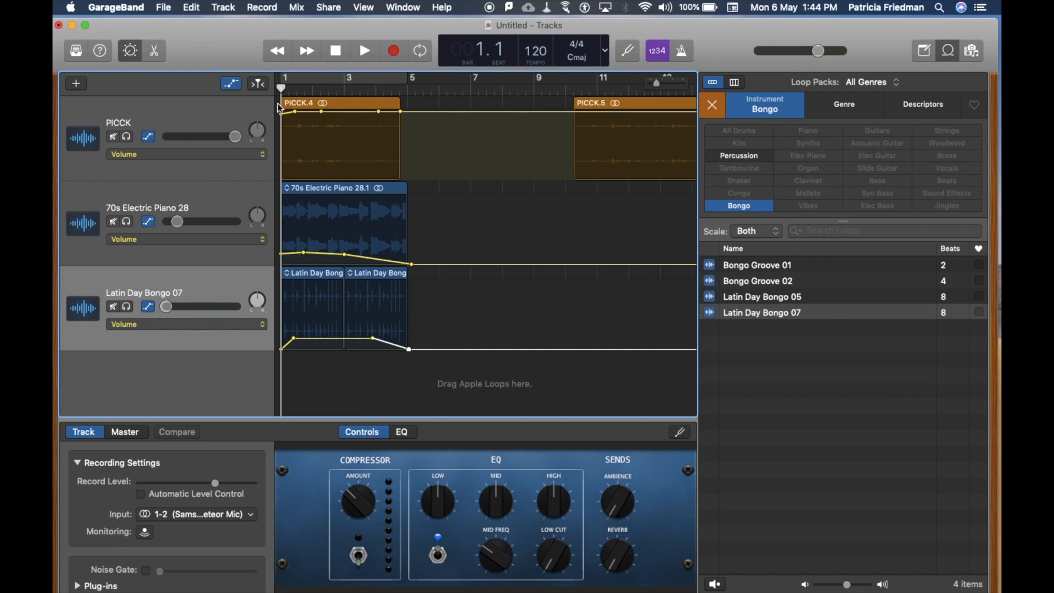
Play the mix up to bar 5, then record audio on the Latin Day Bongo 07 track until about bar 8 beat 4.
key(space)
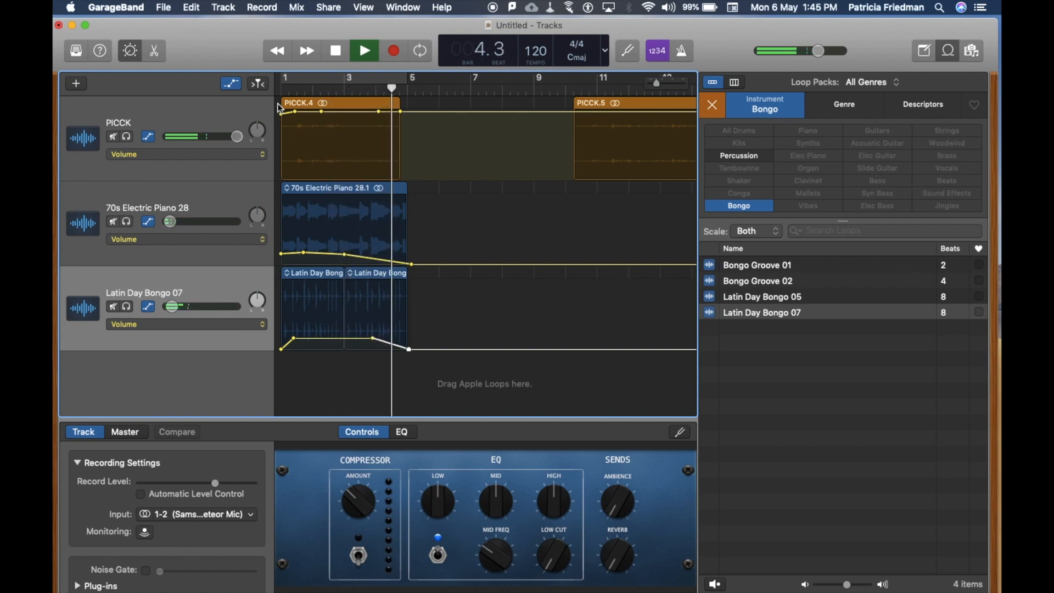
key(space)
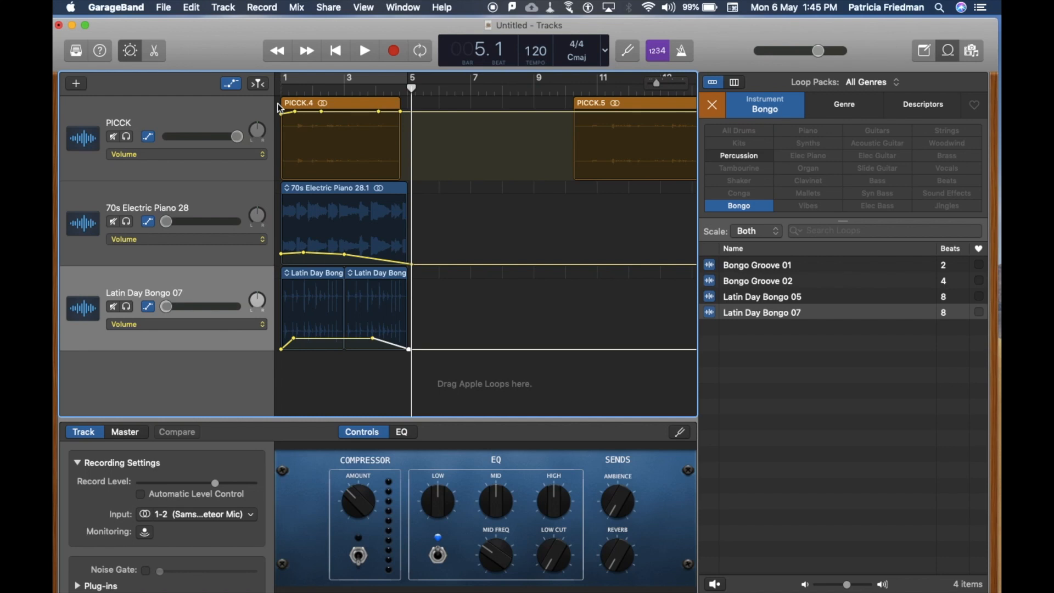
click(394, 51)
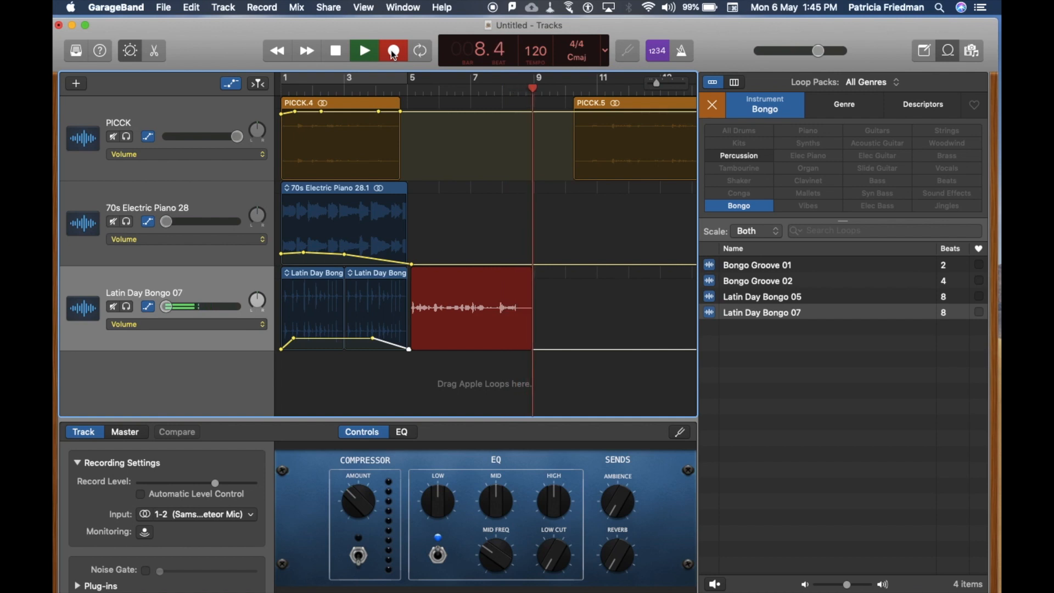
key(space)
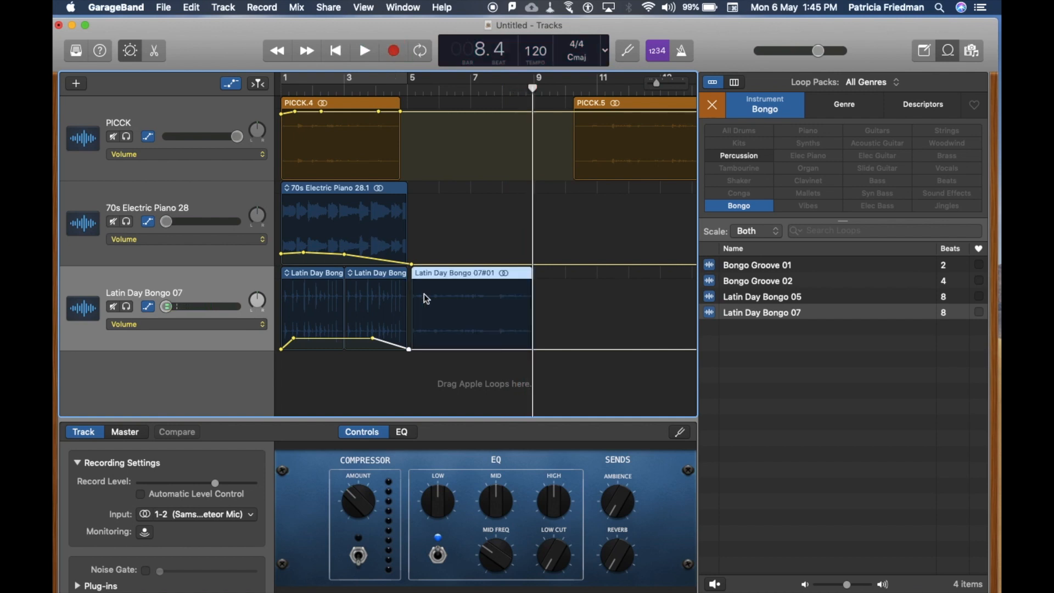
Raise the Latin Day Bongo 07 track's volume to about -4.0 dB just after bar 5 and play the transition from bar 3 beat 4.
drag(536, 84, 368, 83)
drag(420, 349, 420, 312)
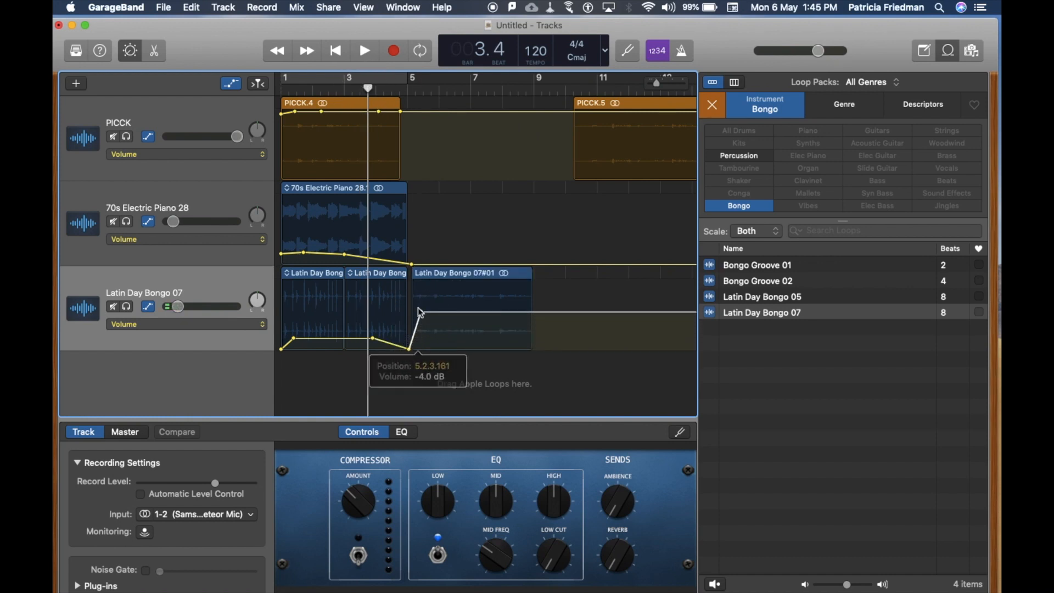
key(space)
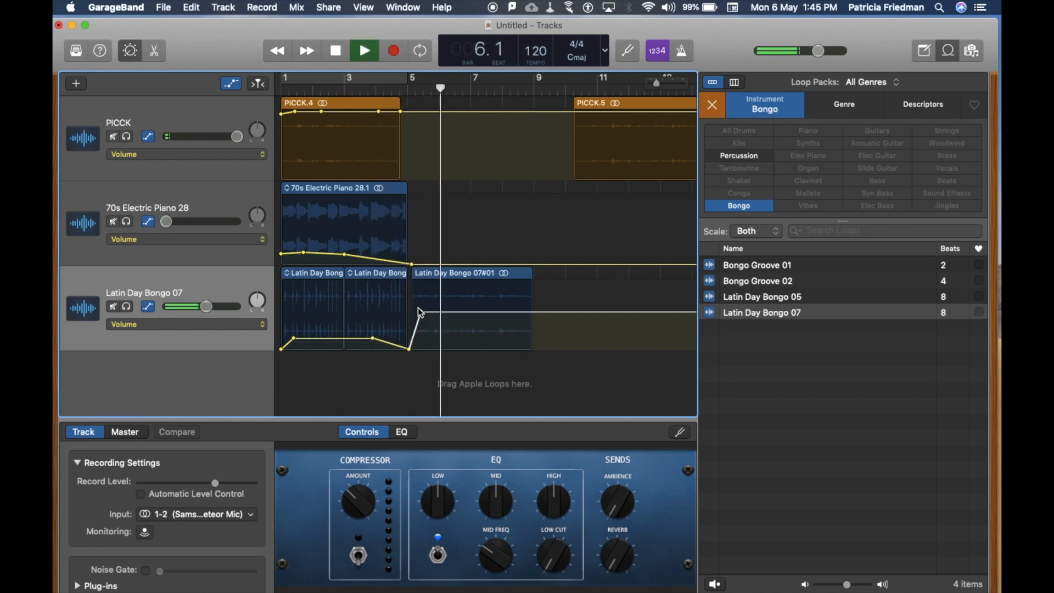
key(space)
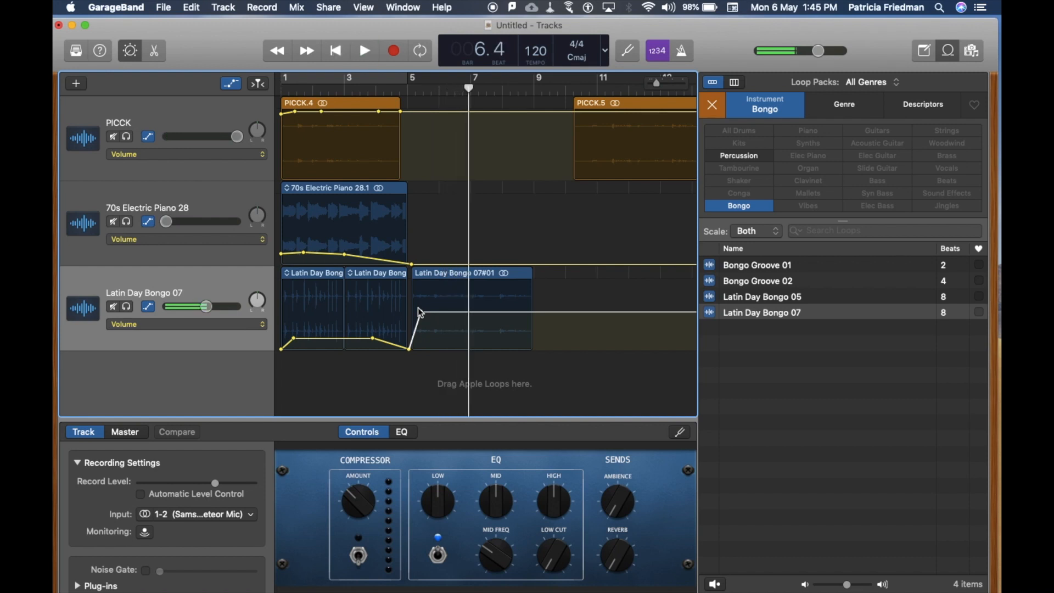
Move the second PICCK region to start at bar 8 and fade out the newly recorded region's volume toward bar 9.
click(452, 277)
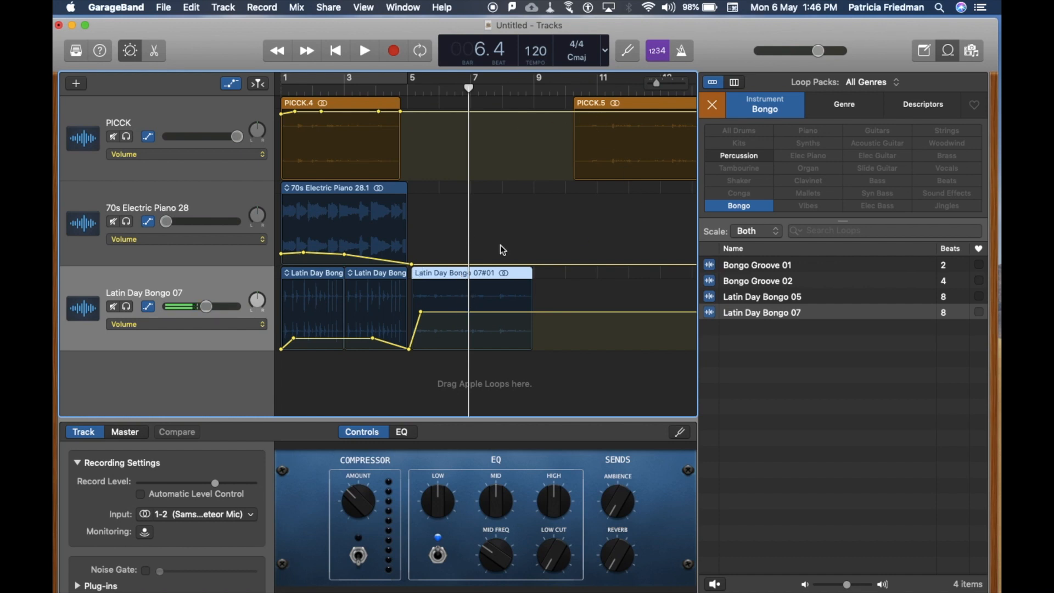
drag(641, 102, 575, 106)
click(479, 312)
drag(491, 315, 530, 348)
Dip the PICCK track's volume curve to its minimum just before bar 8 and fade it up to a moderate level before bar 9.
click(475, 112)
click(486, 112)
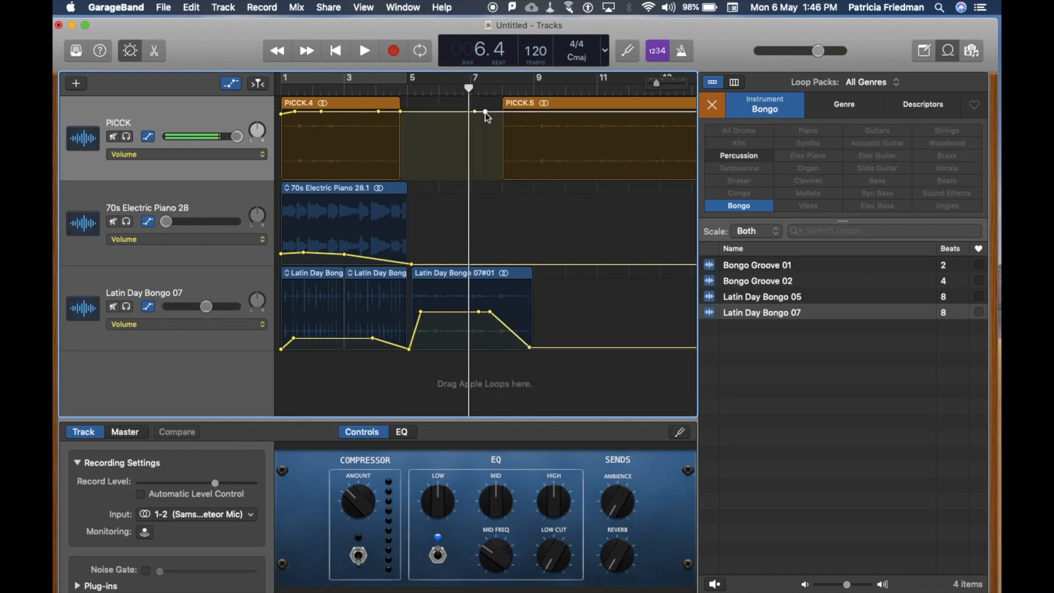
drag(492, 113, 526, 135)
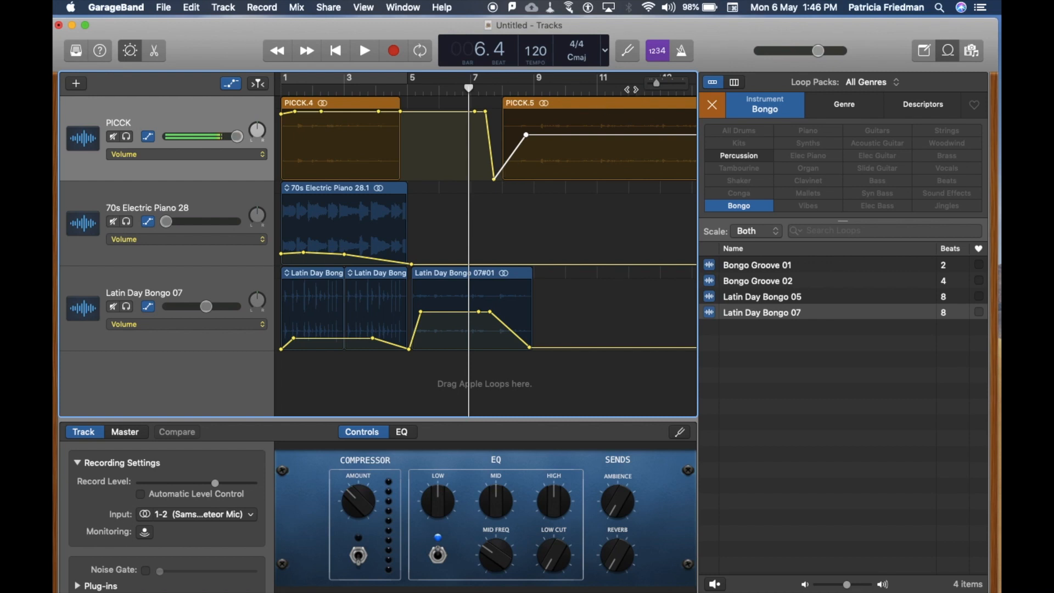
Clear the loop filter, close the Loop Browser and zoom the timeline to review the arrangement from bar 1.
click(717, 107)
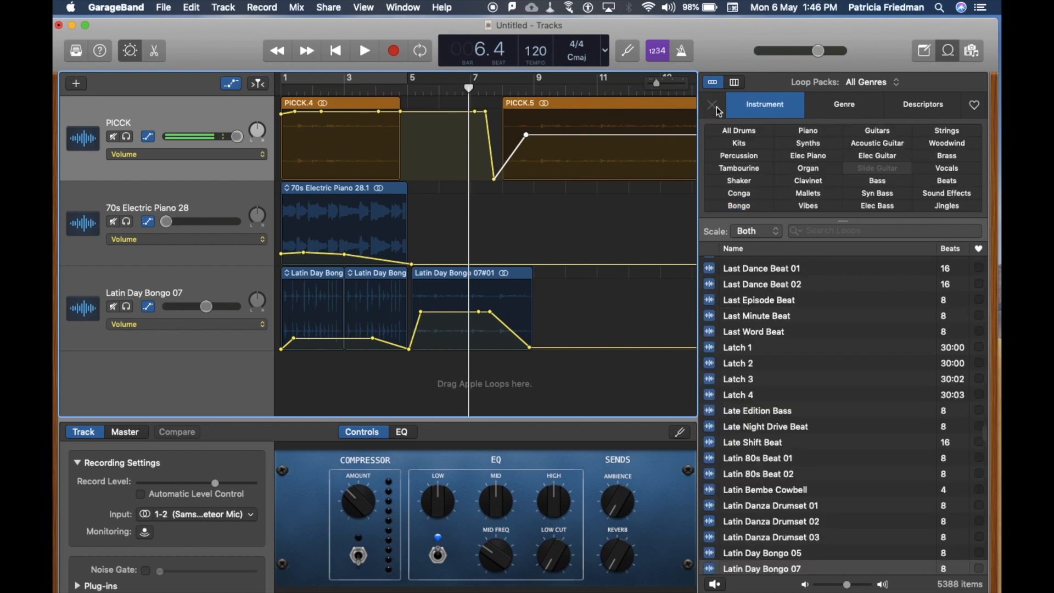
click(946, 58)
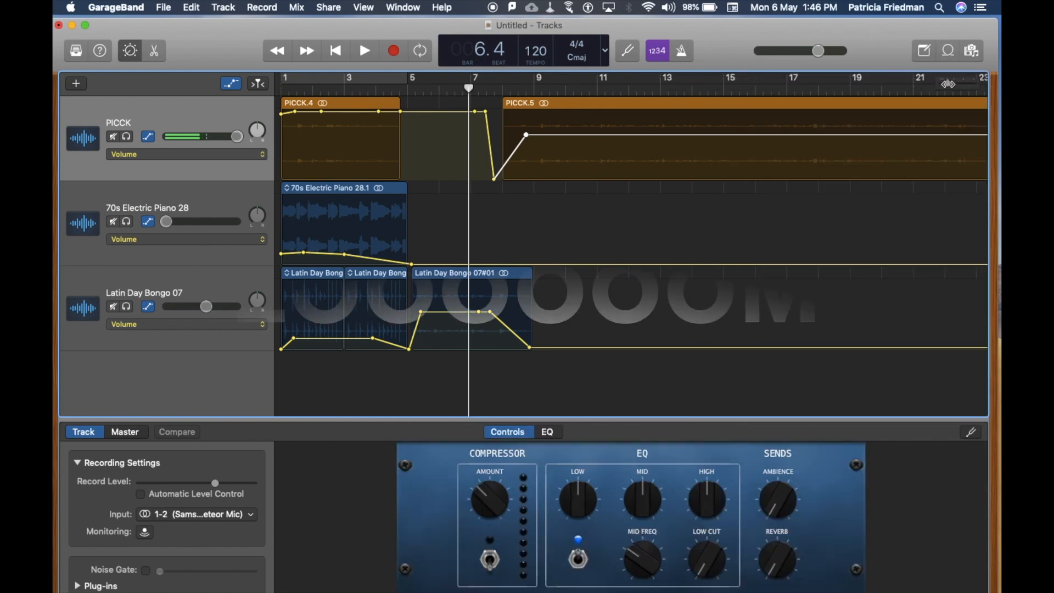
drag(947, 84, 936, 84)
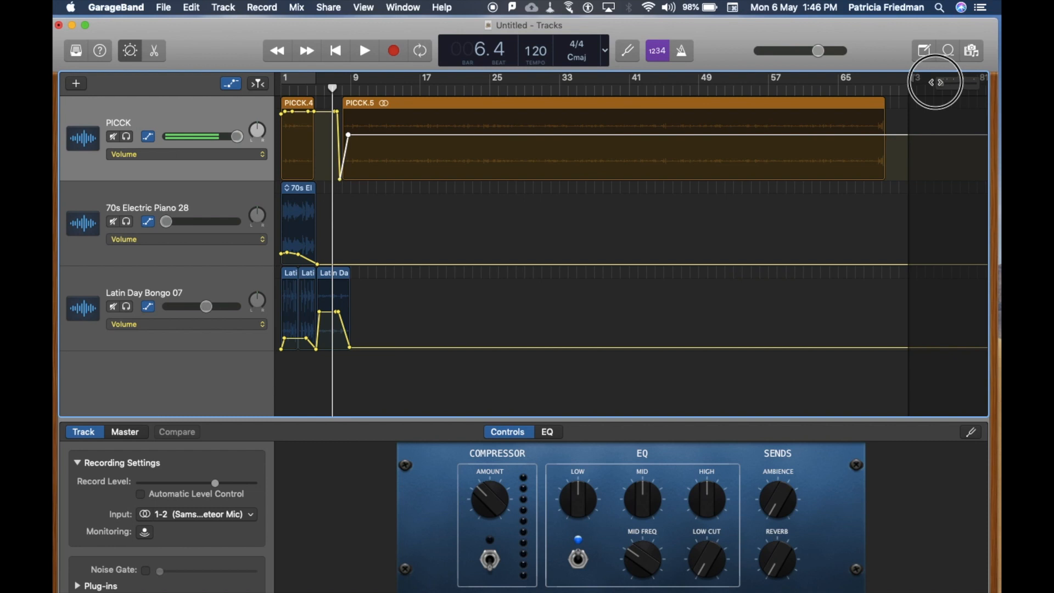
mouse_move(936, 82)
mouse_down()
mouse_move(964, 80)
mouse_move(949, 81)
mouse_up()
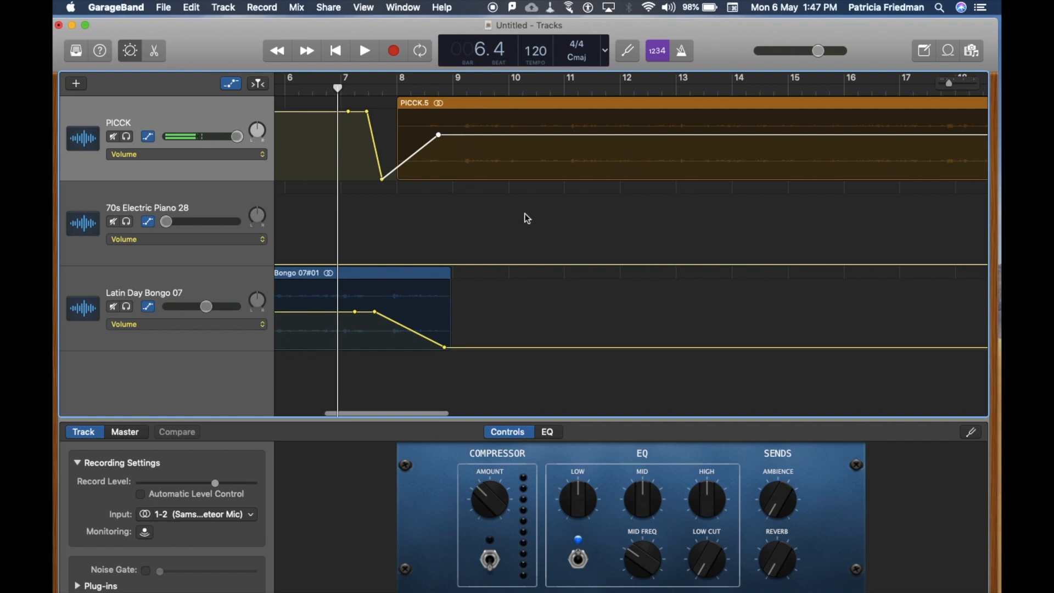
scroll(525, 214, left, 10)
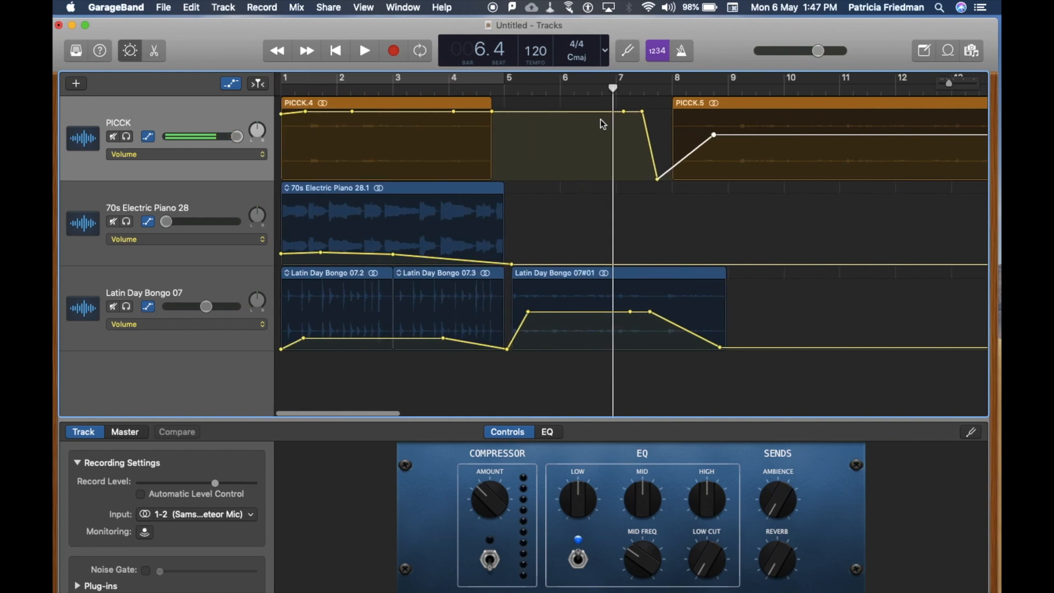
Move the playhead back to bar 2 beat 3 and zoom out the timeline to view the whole arrangement.
drag(613, 86, 368, 125)
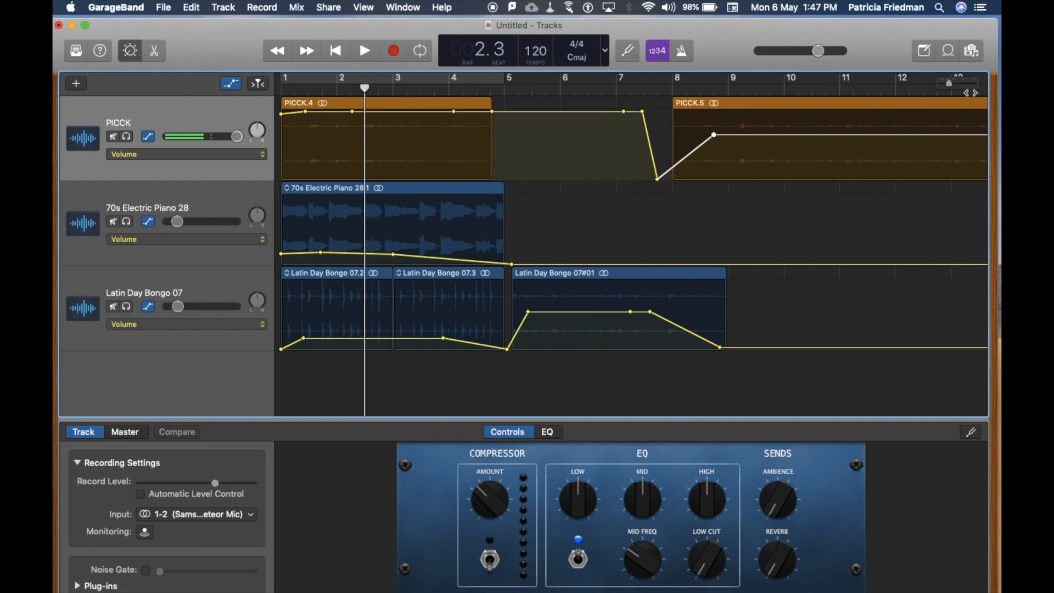
mouse_move(949, 83)
mouse_down()
mouse_move(930, 88)
mouse_move(960, 82)
mouse_move(943, 85)
mouse_up()
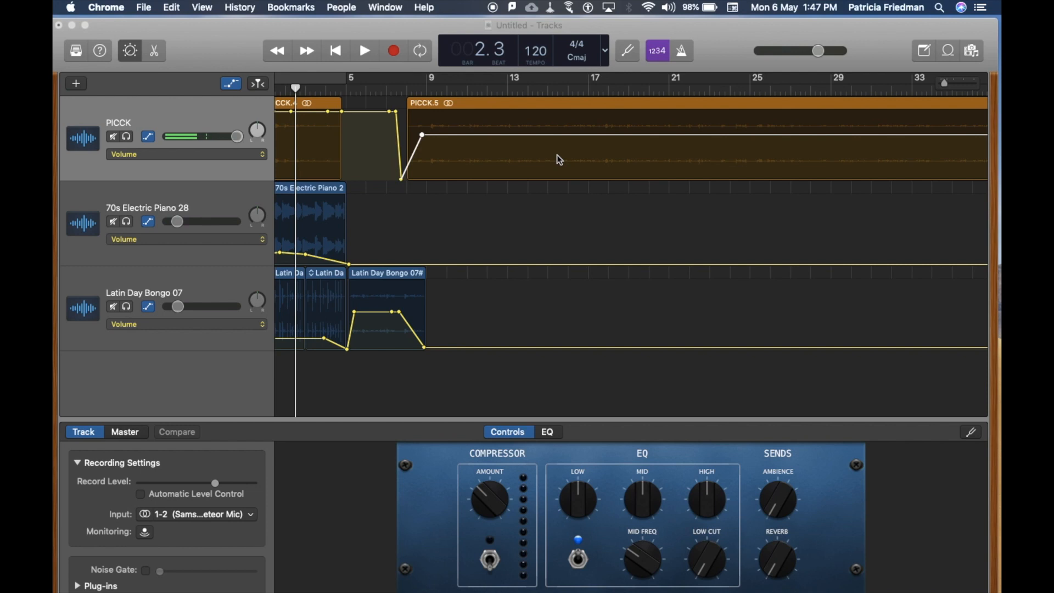
Set up exporting the song to disk as an MP3 with the Desktop as the destination, and cancel the export.
click(189, 45)
click(329, 7)
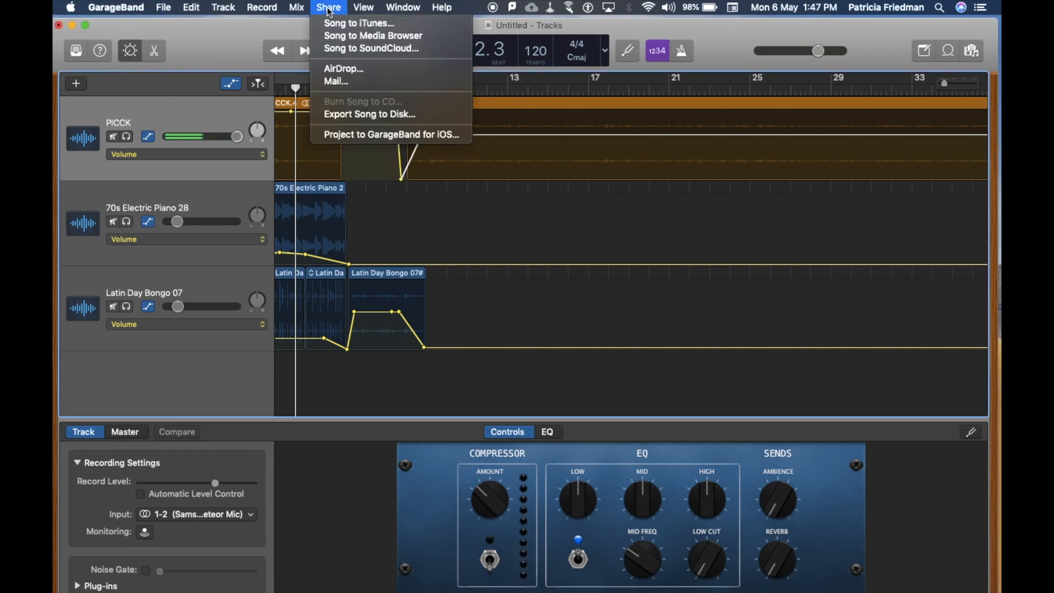
click(349, 115)
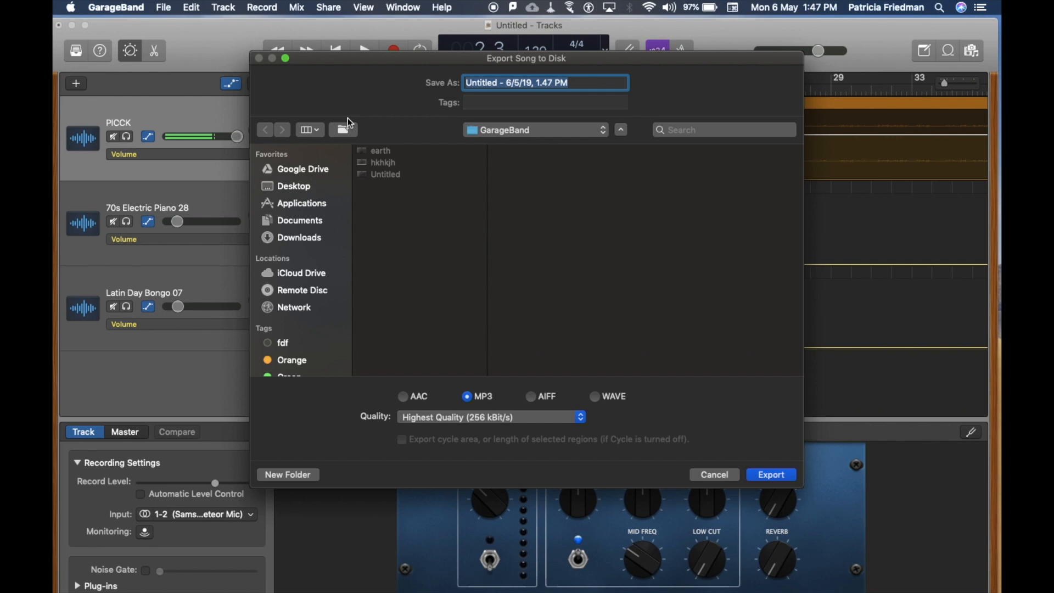
click(299, 192)
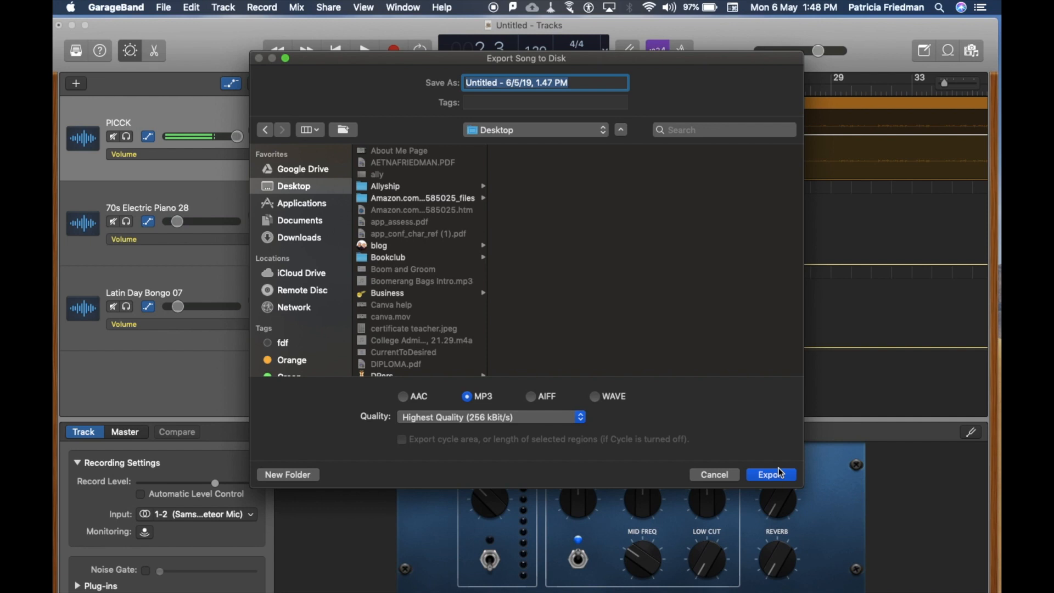
click(731, 475)
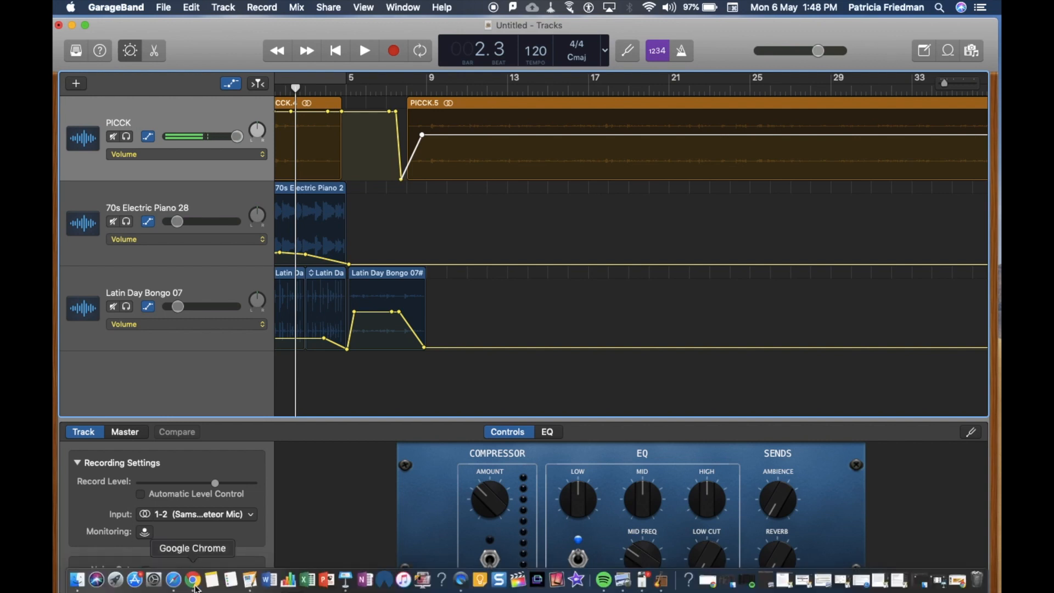
Switch to Chrome and copy the embed code of the SoundCloud track The Death of a Journalist from its share options.
click(195, 585)
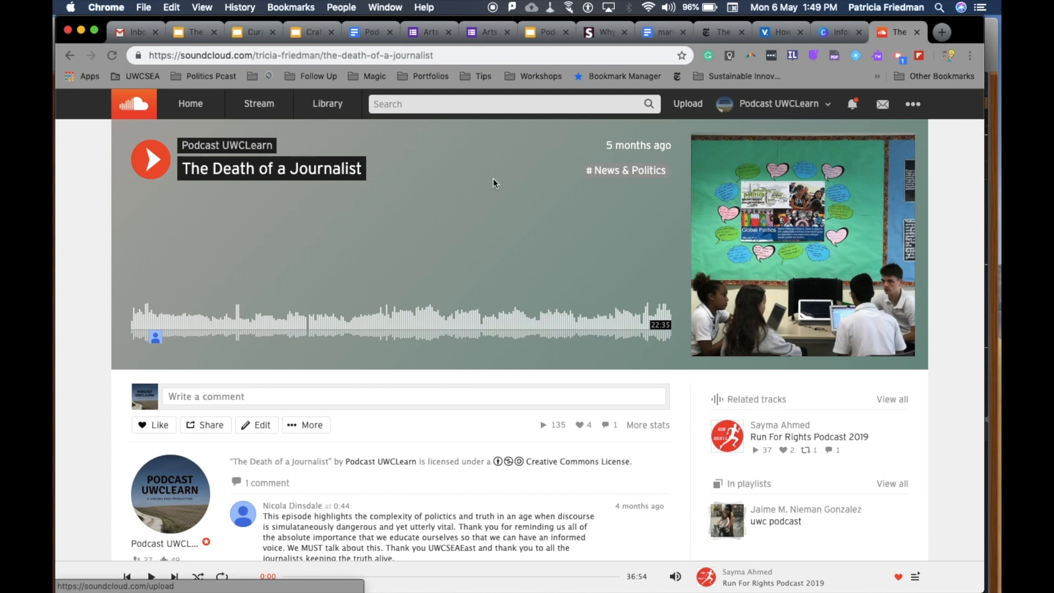
scroll(447, 302, down, 2)
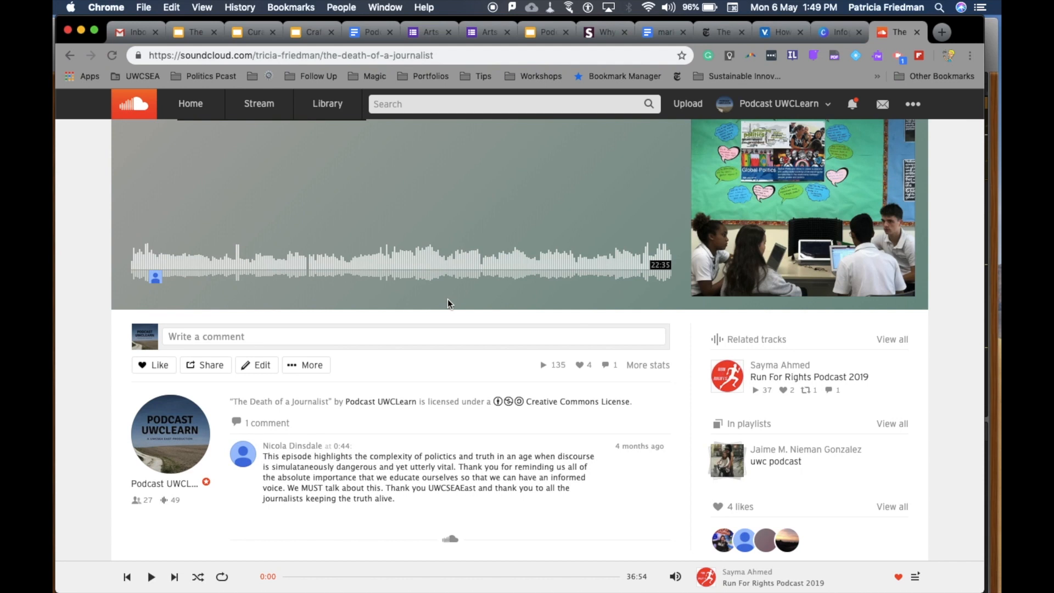
click(193, 366)
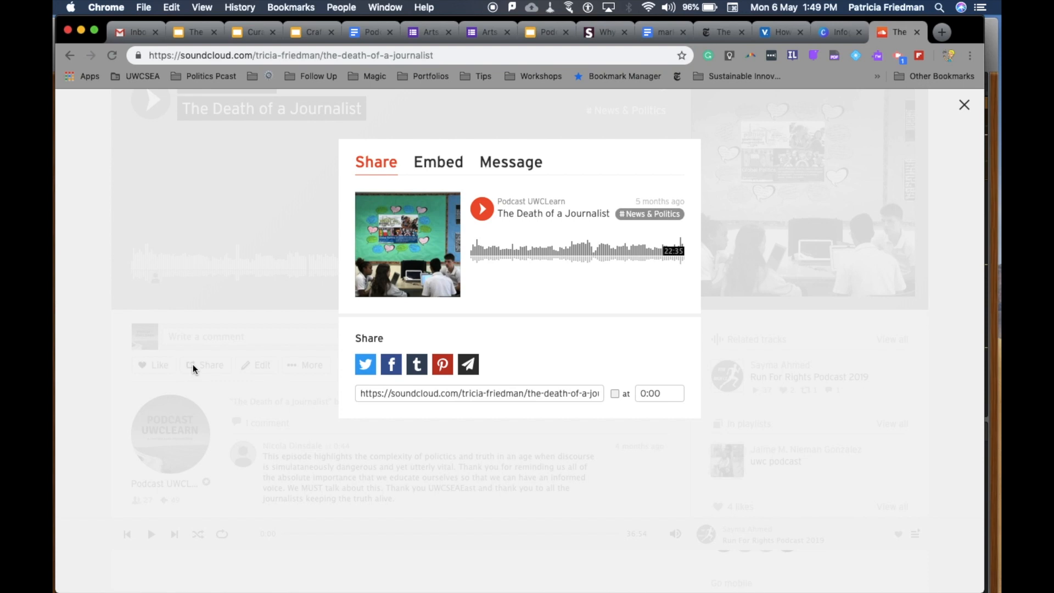
click(442, 179)
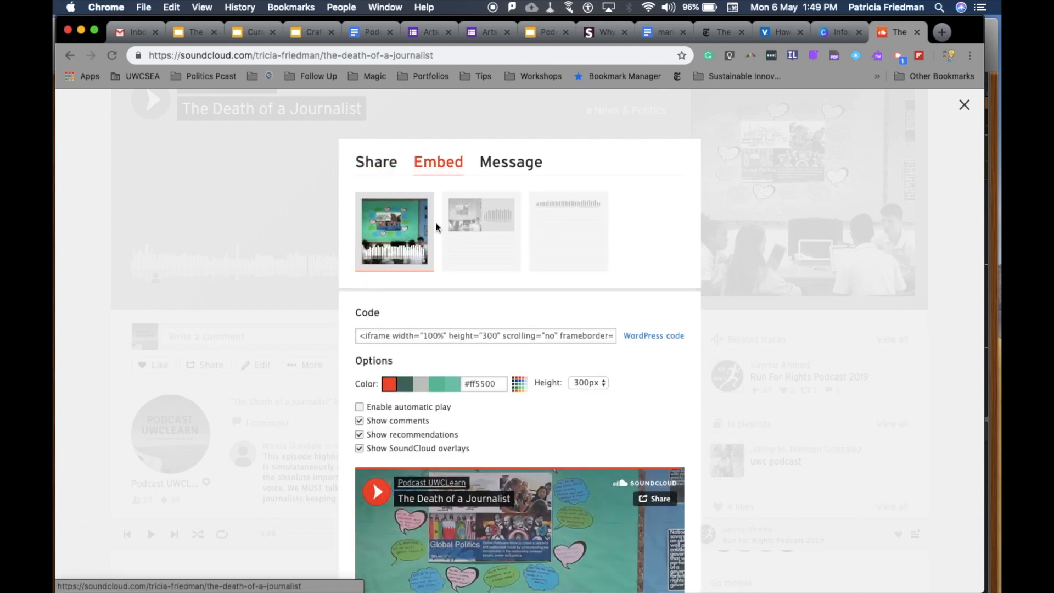
click(437, 336)
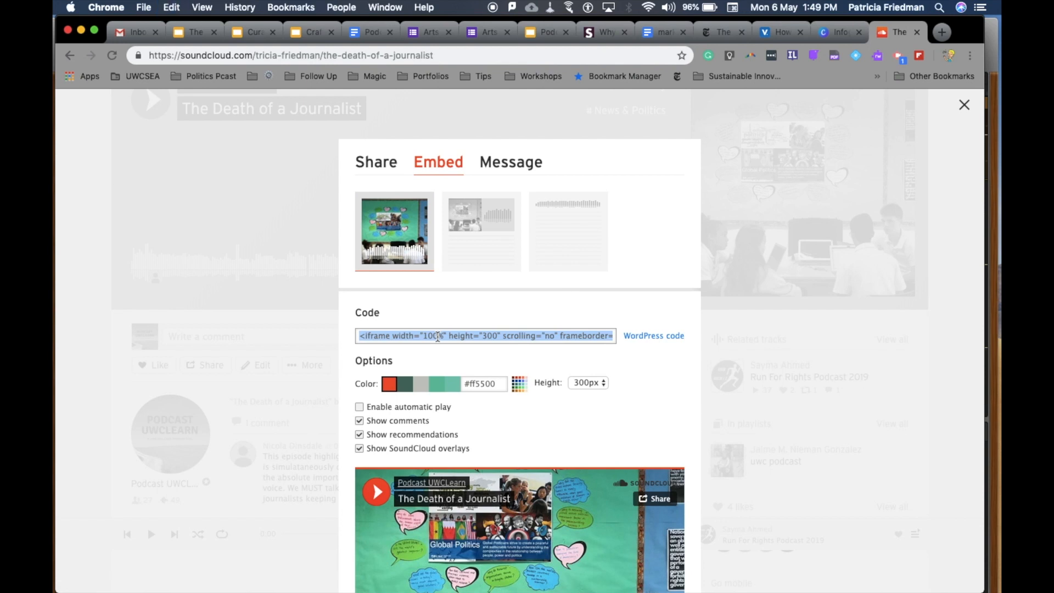
Open The Ears of East blog at portfolios.uwcsea.edu.sg/theearsofeast in a new tab and start a new post.
click(942, 32)
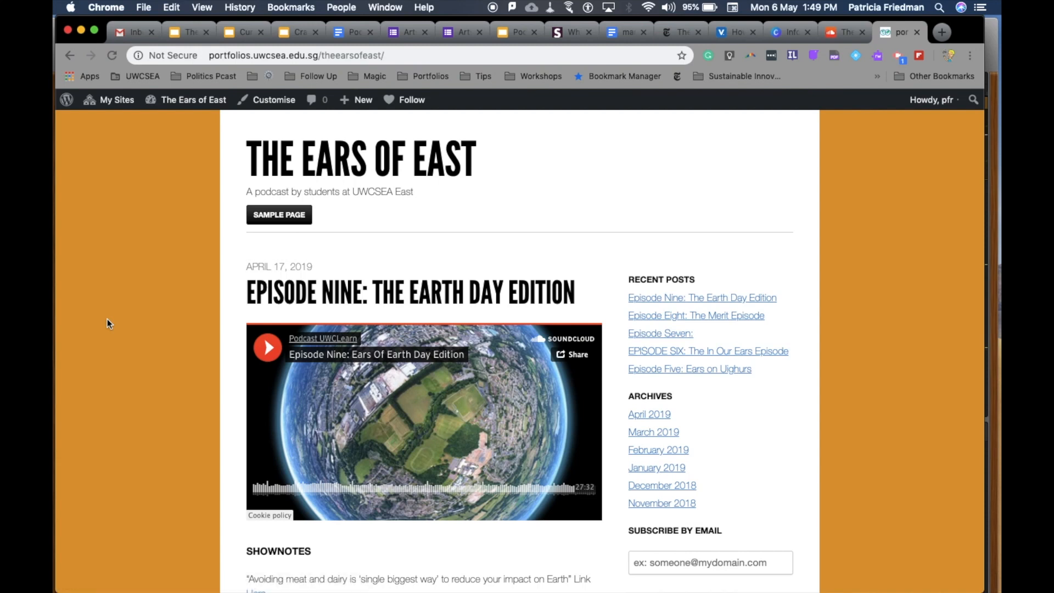
mouse_move(359, 103)
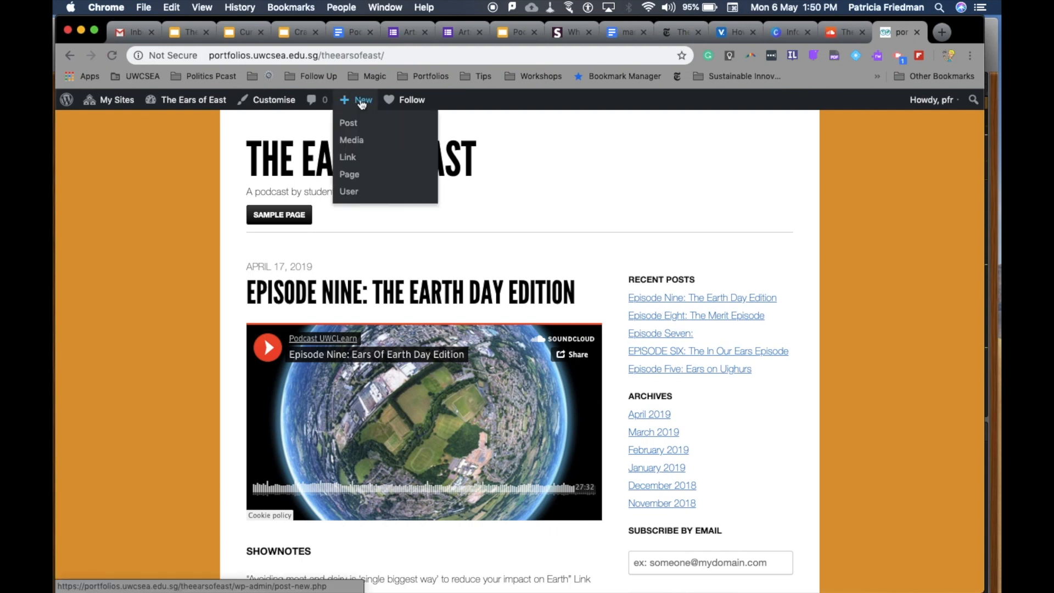
click(353, 127)
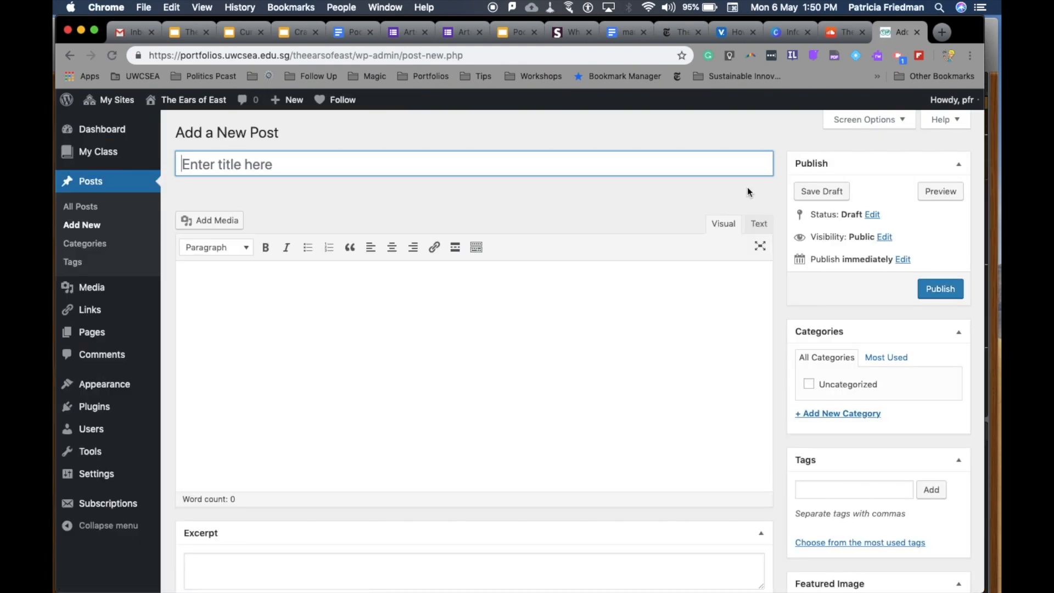
Paste the SoundCloud embed code into the new post's body as HTML and show the rendered player in the visual editor.
click(759, 225)
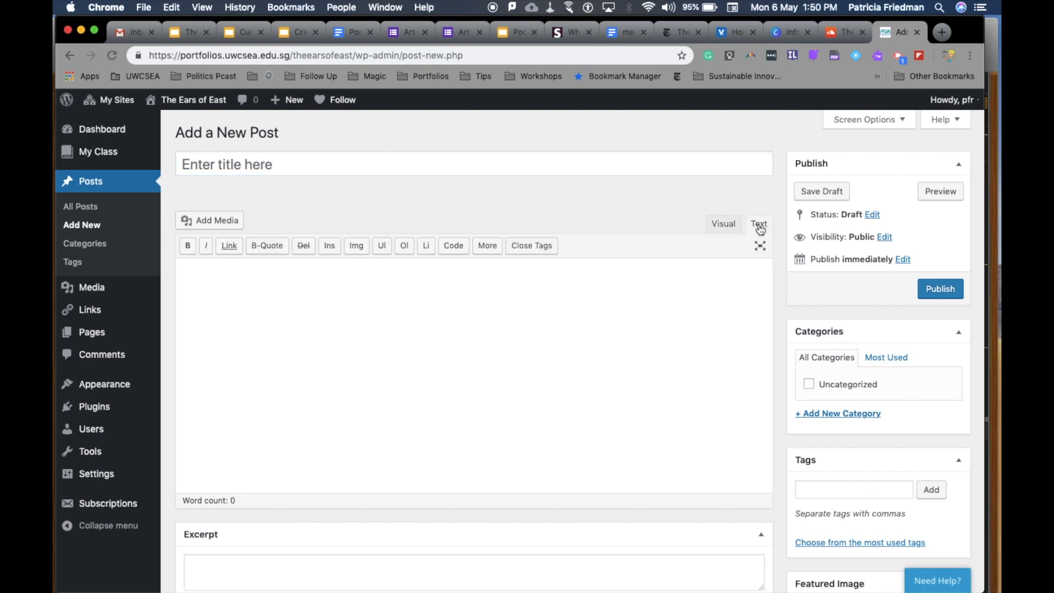
click(511, 348)
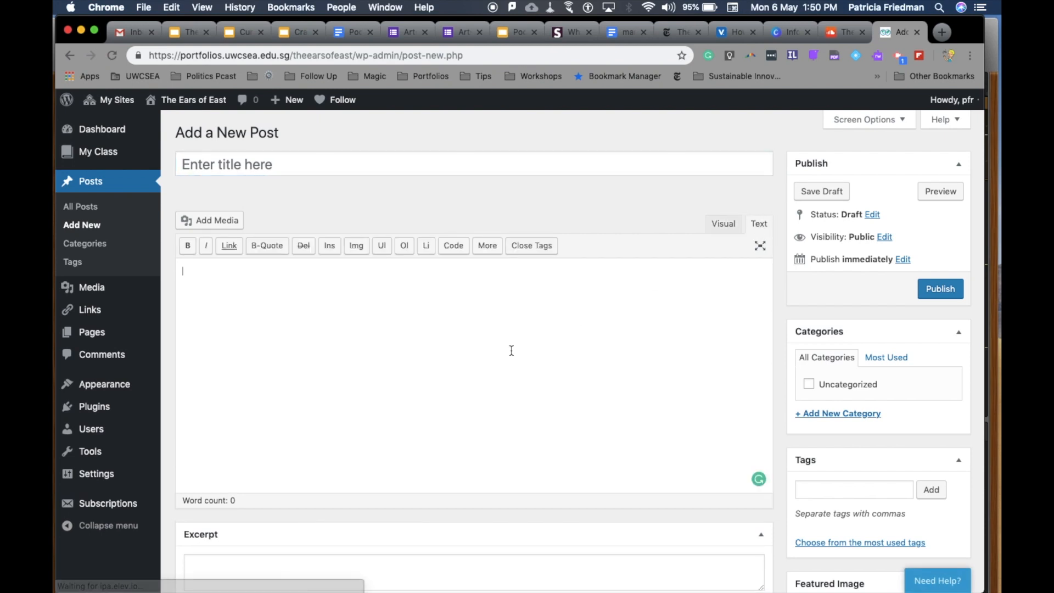
text(<iframe width="100%" height="300" scrolling="no" frameborder="no" allow="autoplay" src="https://w.soundcloud.com/player/?url=https%3A//api.soundcloud.com/tracks/535542744&color=%23ff5500&auto_play=false&hide_related=false&show_comments=true&show_user=true&show_reposts=false&show_teaser=true&visual=true"></iframe>)
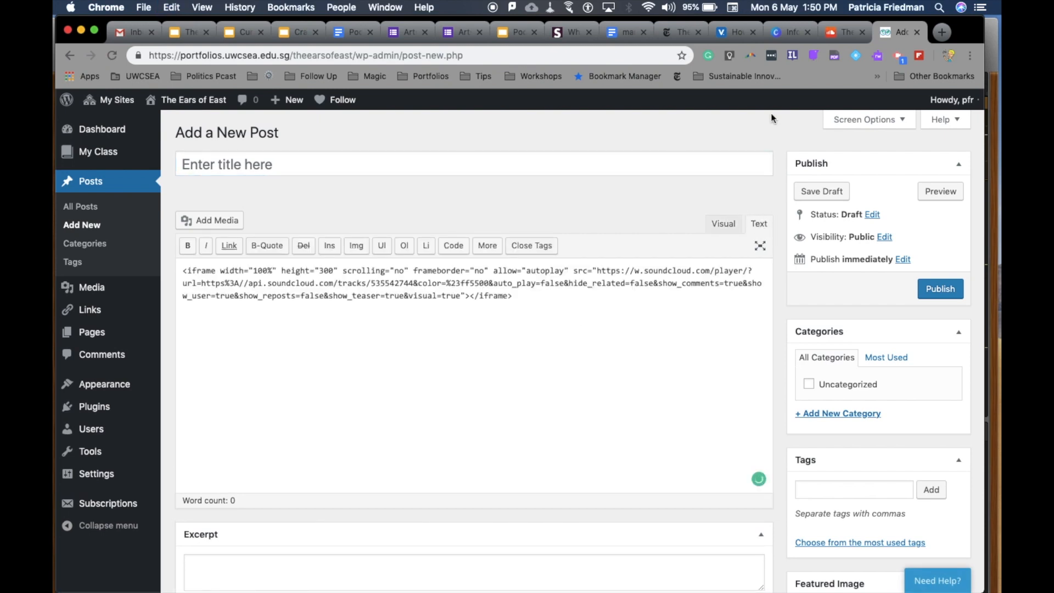
click(732, 225)
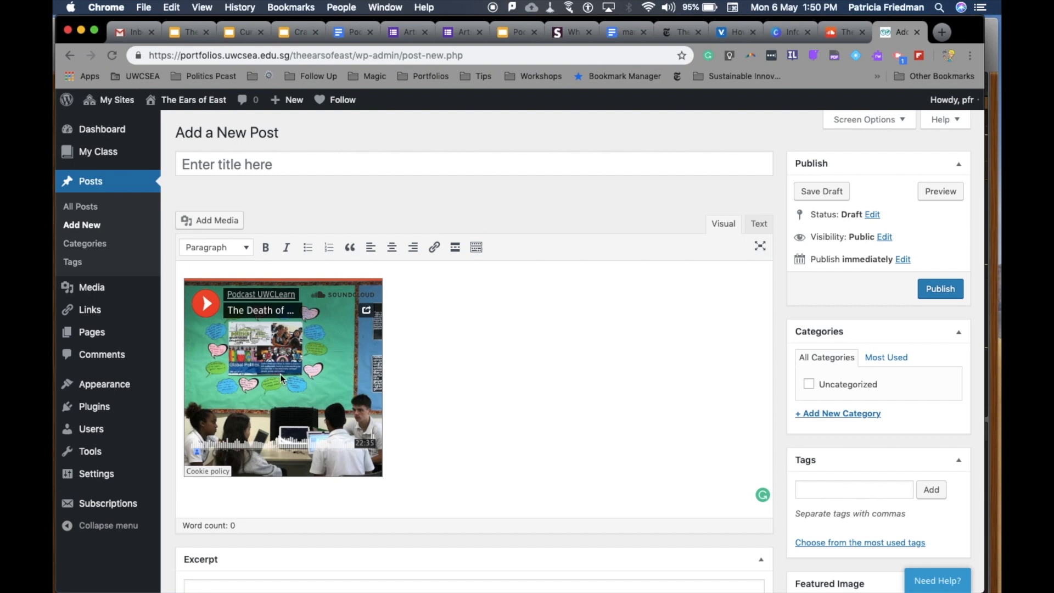
Delete the embedded player from the post, discard the unsaved draft and return to the blog's public page.
click(282, 372)
key(BackSpace)
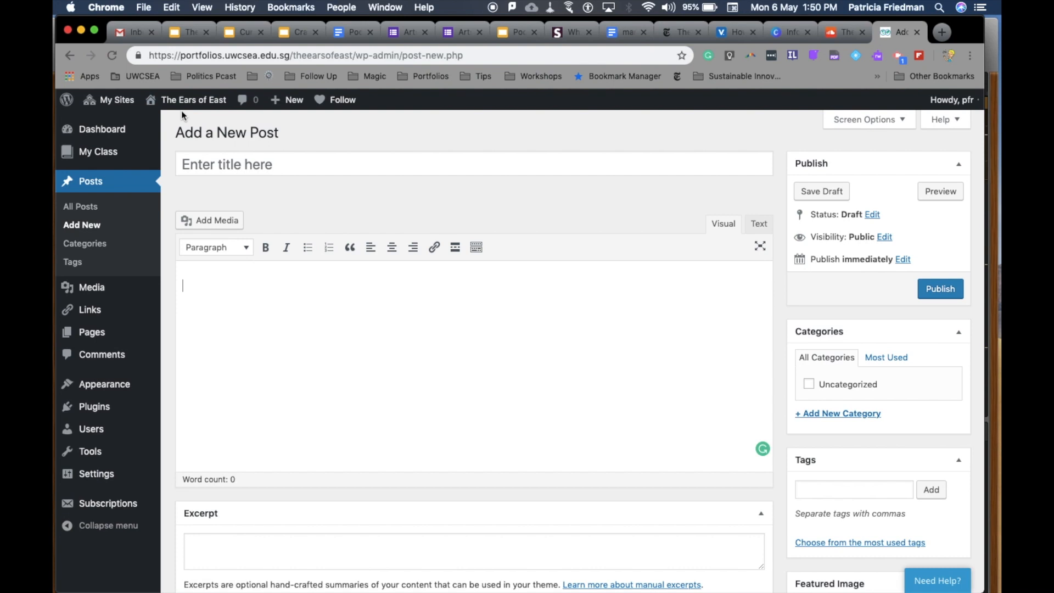
mouse_move(182, 101)
click(155, 124)
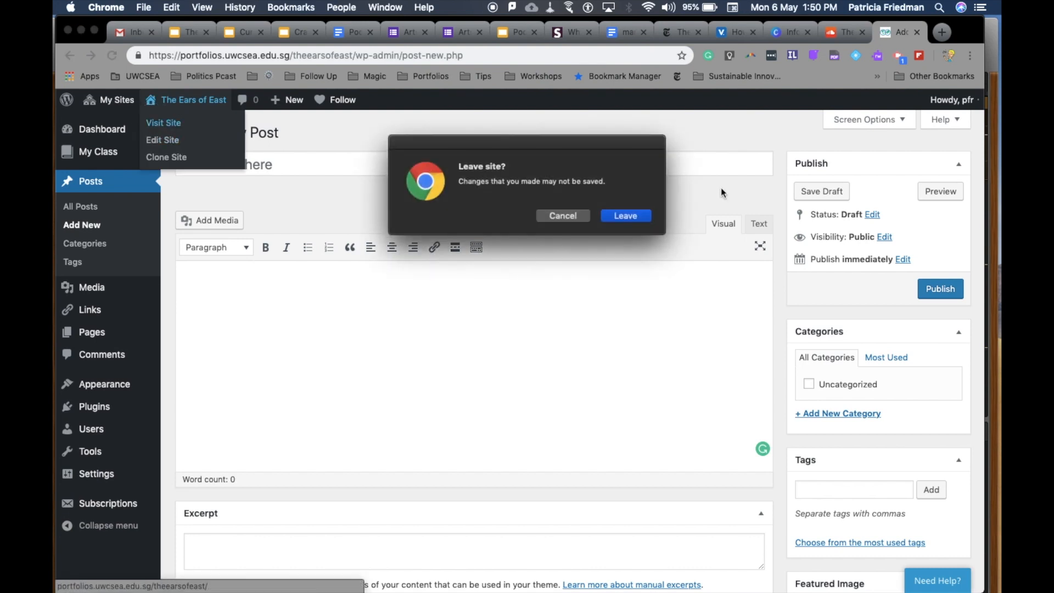
click(636, 218)
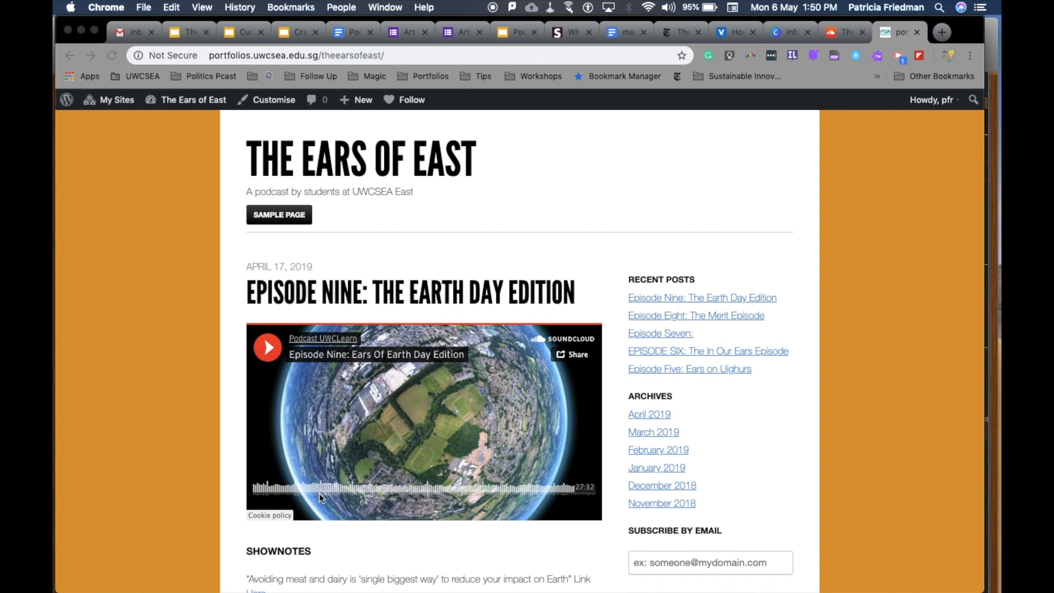
Look through the blog's episode posts, examining their embedded players, show notes, comment links, subscription form and visitor map.
scroll(171, 472, down, 2)
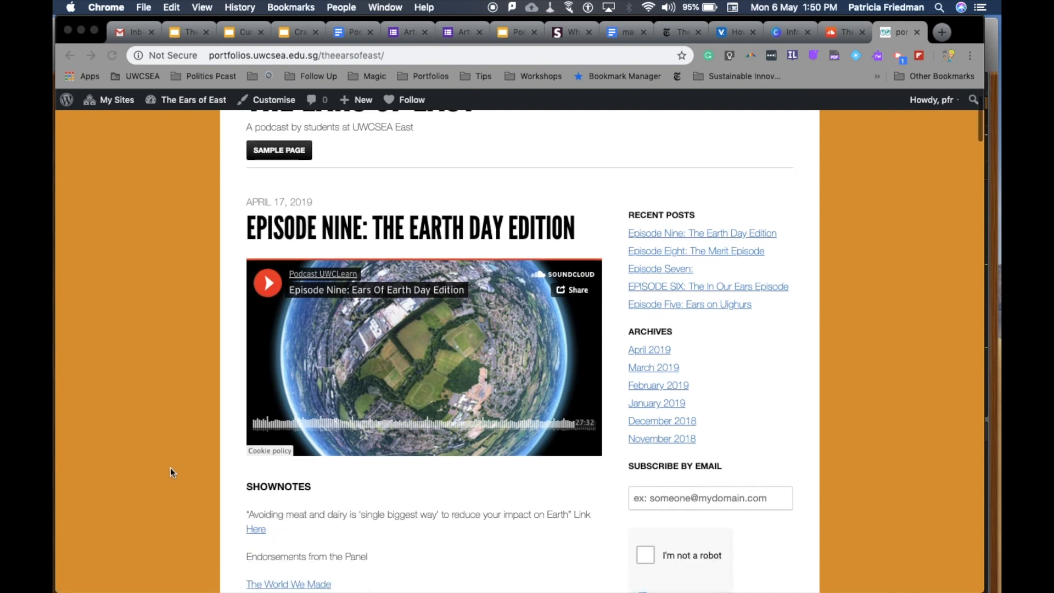
scroll(170, 472, down, 3)
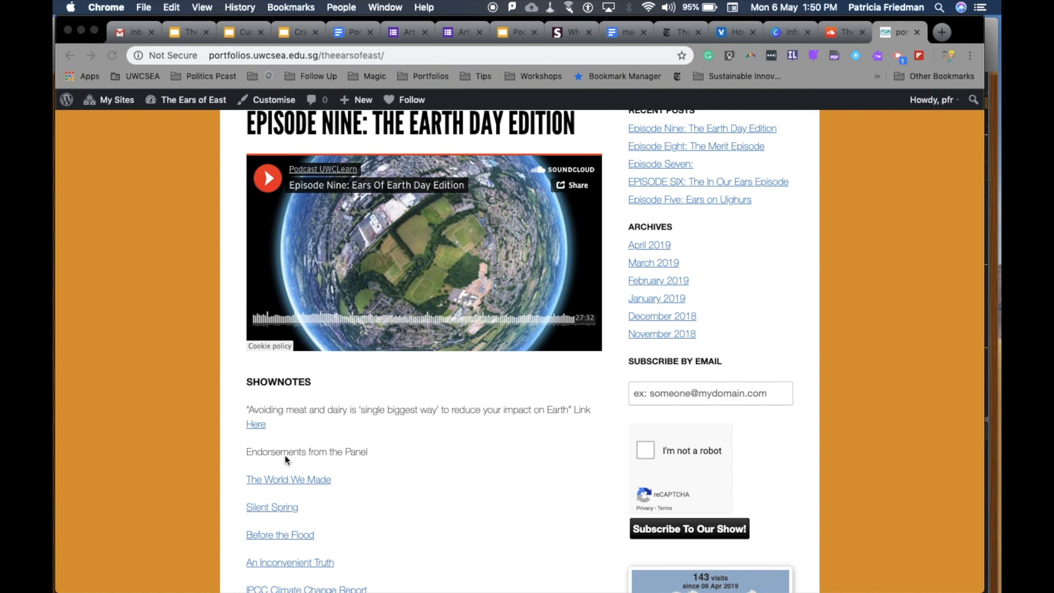
scroll(280, 448, down, 1)
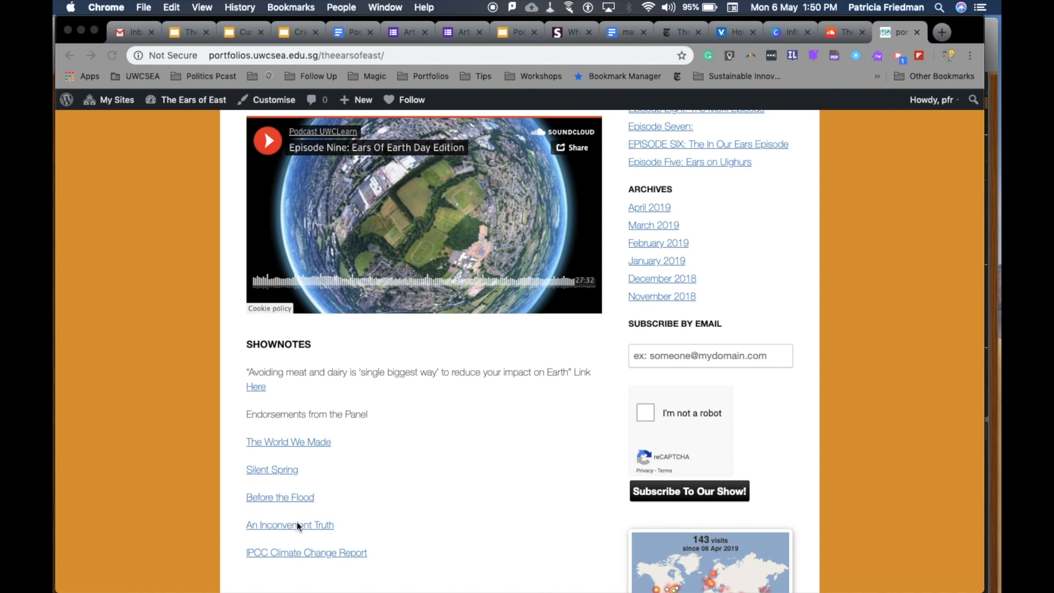
scroll(297, 526, down, 5)
scroll(297, 525, up, 3)
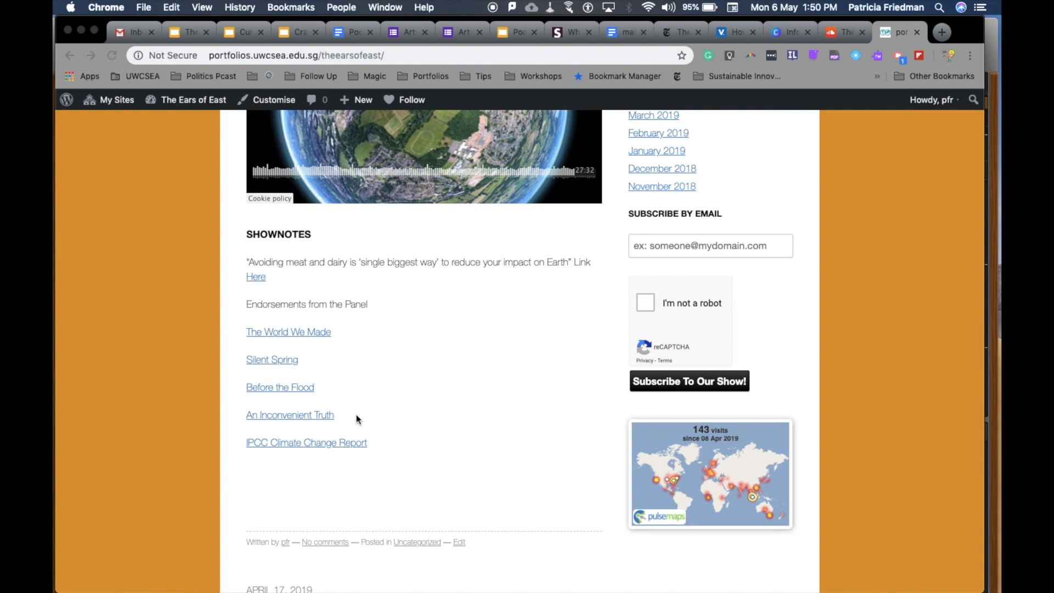
scroll(356, 416, down, 2)
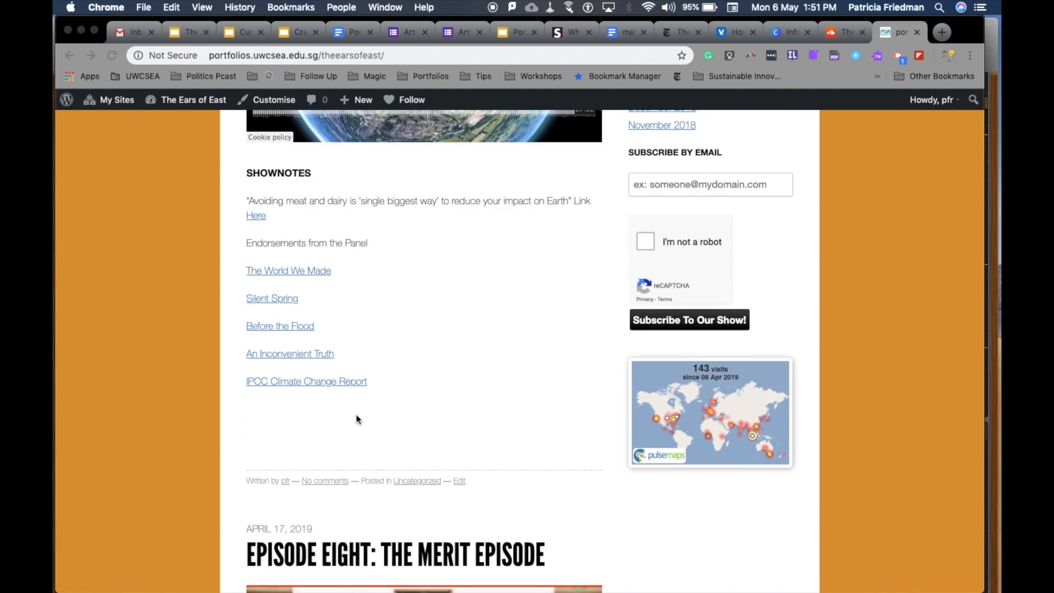
scroll(355, 419, down, 15)
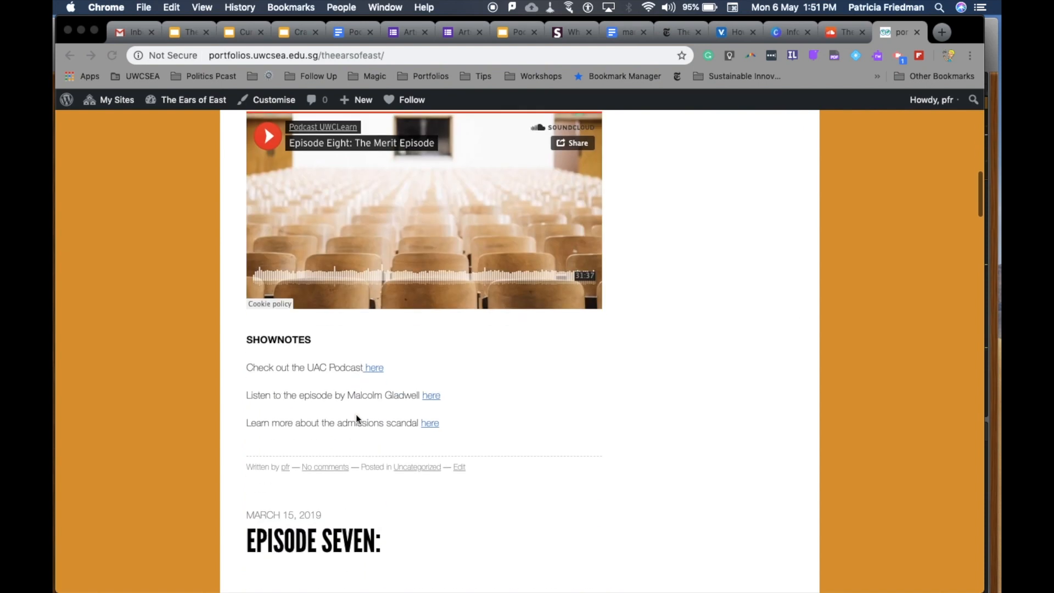
scroll(356, 414, down, 3)
scroll(356, 414, down, 9)
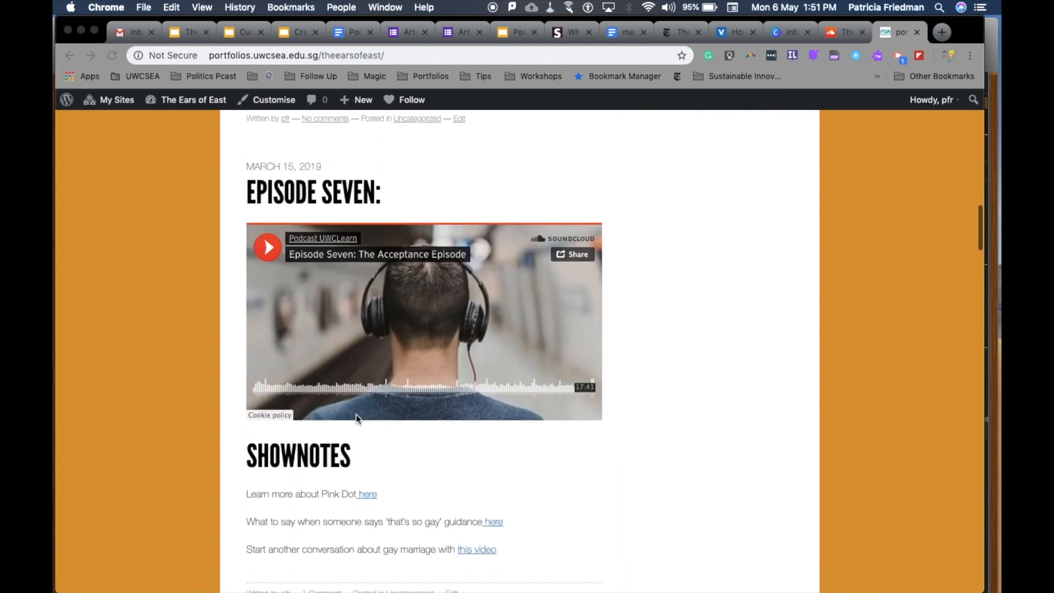
scroll(356, 414, down, 2)
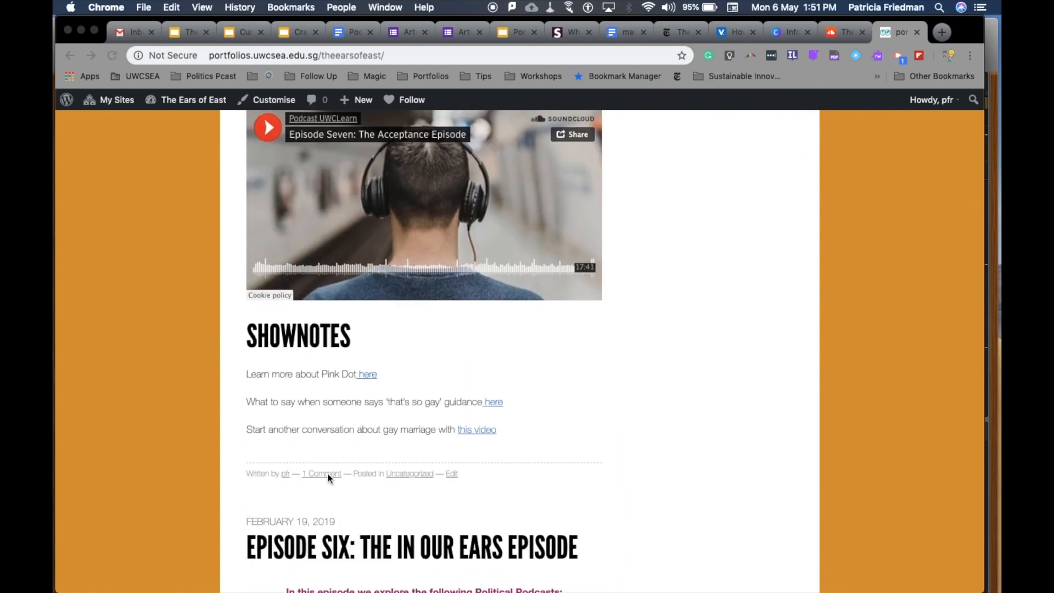
scroll(328, 473, down, 10)
scroll(328, 473, up, 4)
scroll(327, 472, up, 20)
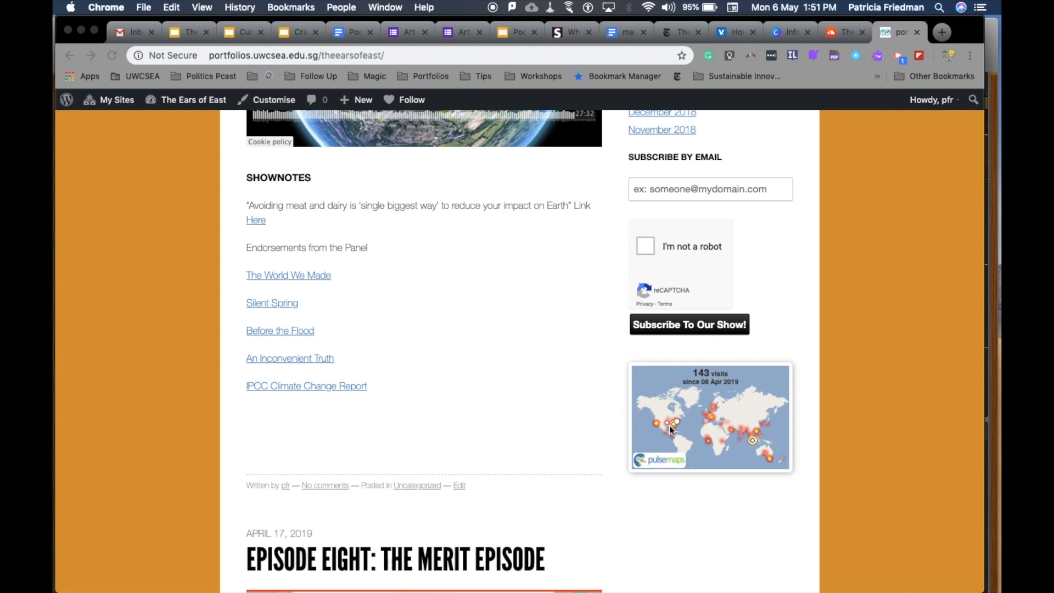
scroll(430, 406, up, 10)
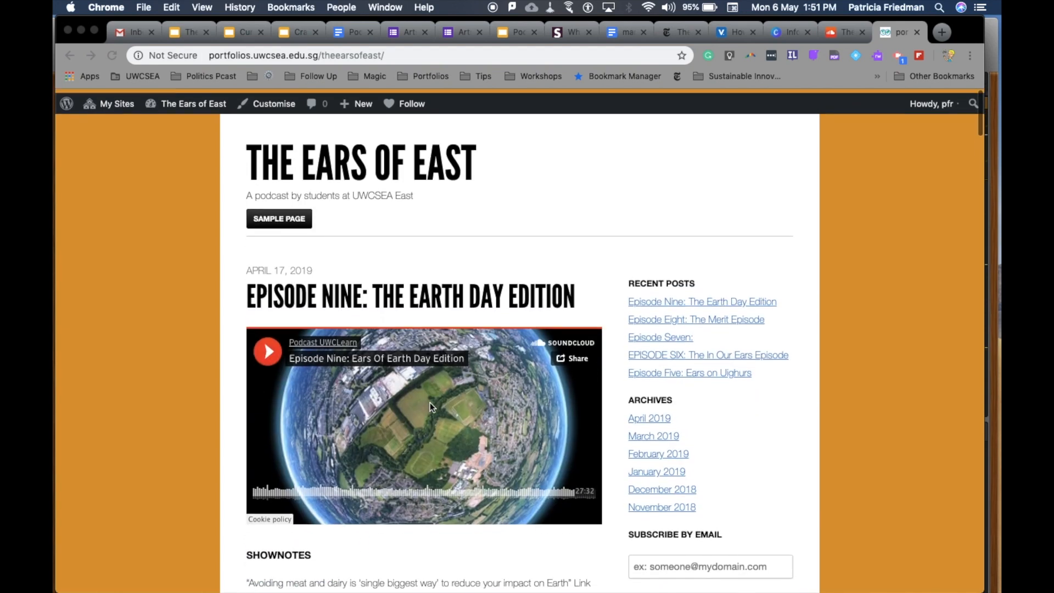